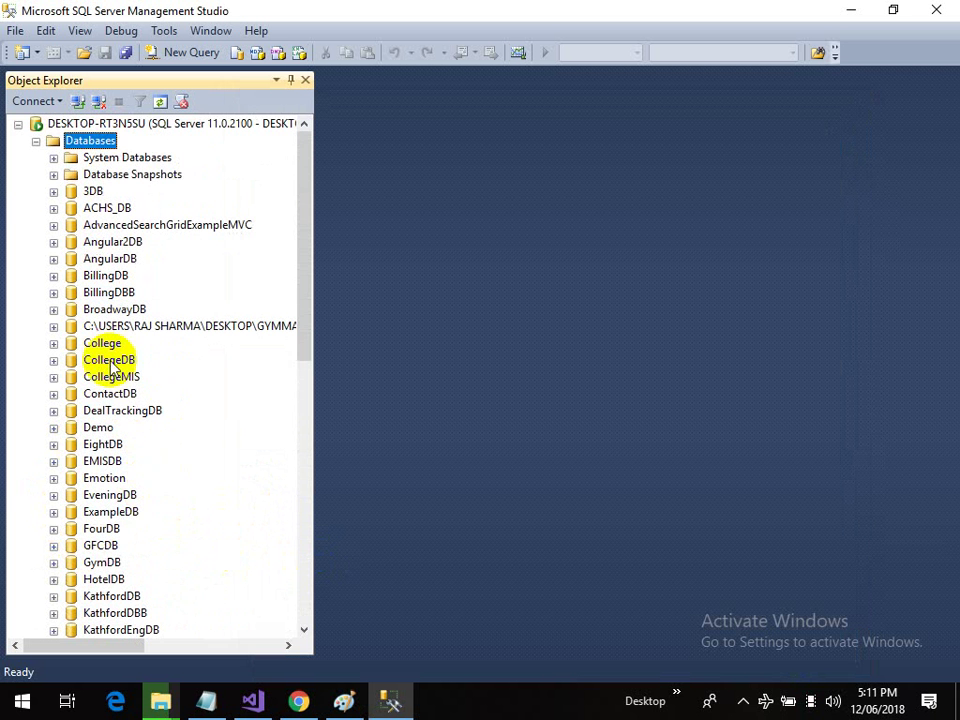
# Step: Expand EveningDB and open the context menu of its Tables folder
pyautogui.click(53, 495)
pyautogui.rightClick(100, 514)
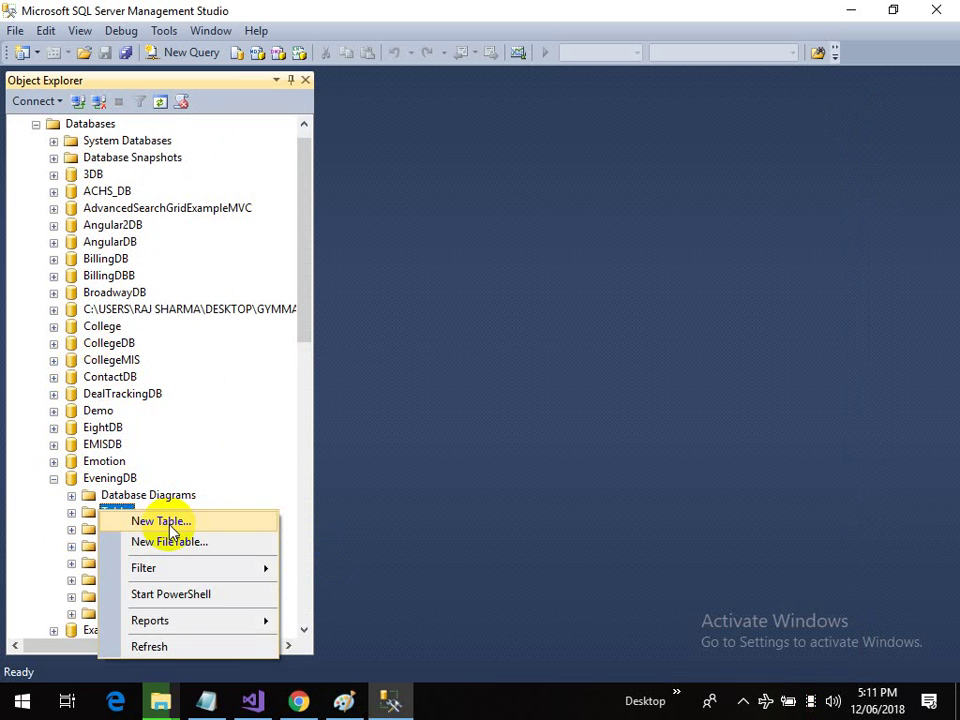
pyautogui.click(54, 478)
pyautogui.click(103, 513)
pyautogui.rightClick(103, 514)
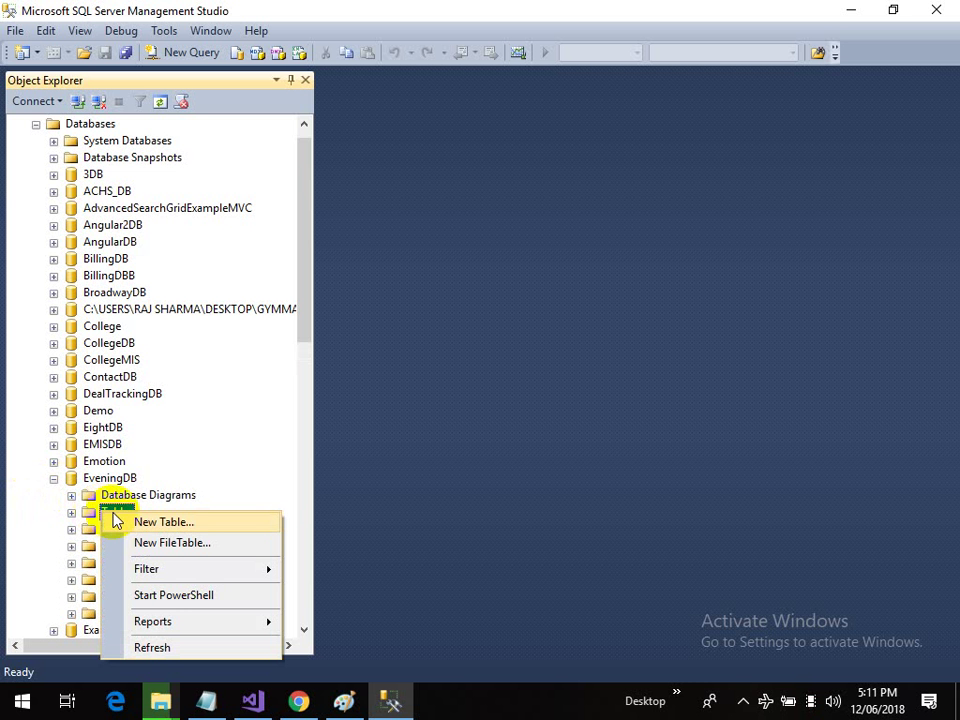
# Step: Start a new table in EveningDB with a first column named Id of type int
pyautogui.press('Escape')
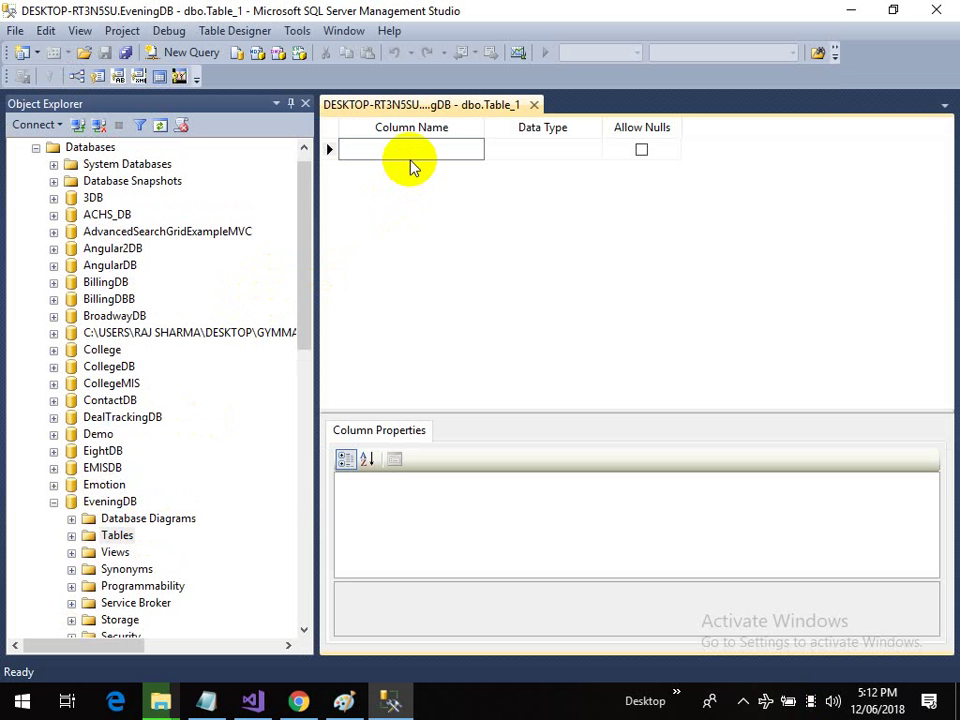
pyautogui.click(409, 159)
pyautogui.write('Id')
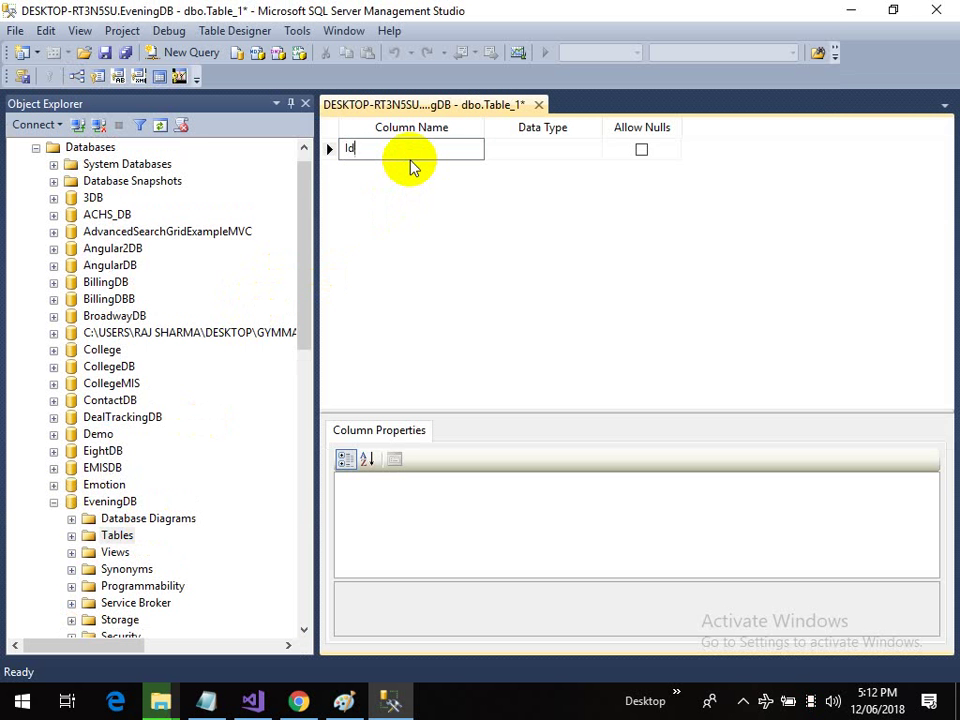
pyautogui.press('Tab')
pyautogui.write('int')
pyautogui.press('Tab')
pyautogui.press('Tab')
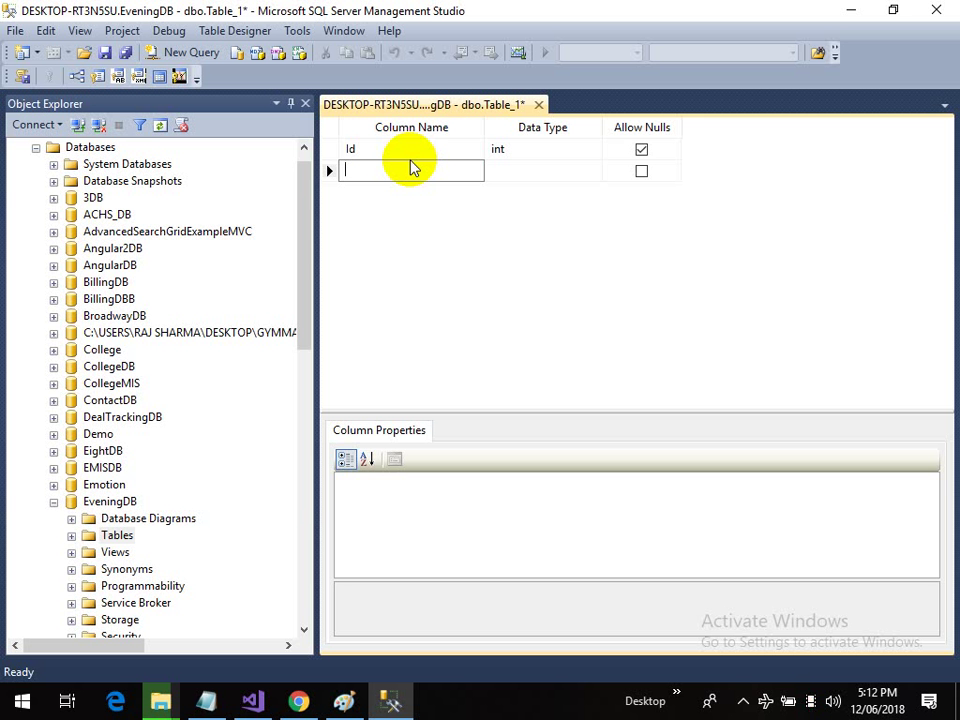
# Step: Check the data type list for Id, keep int, and move to the second row
pyautogui.click(558, 150)
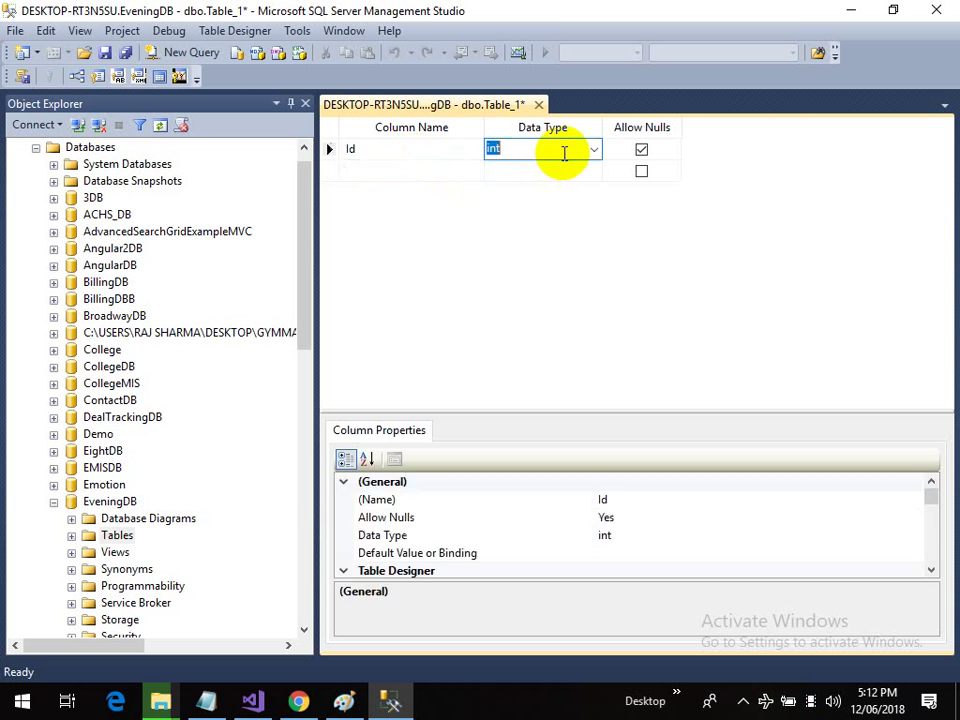
pyautogui.click(420, 150)
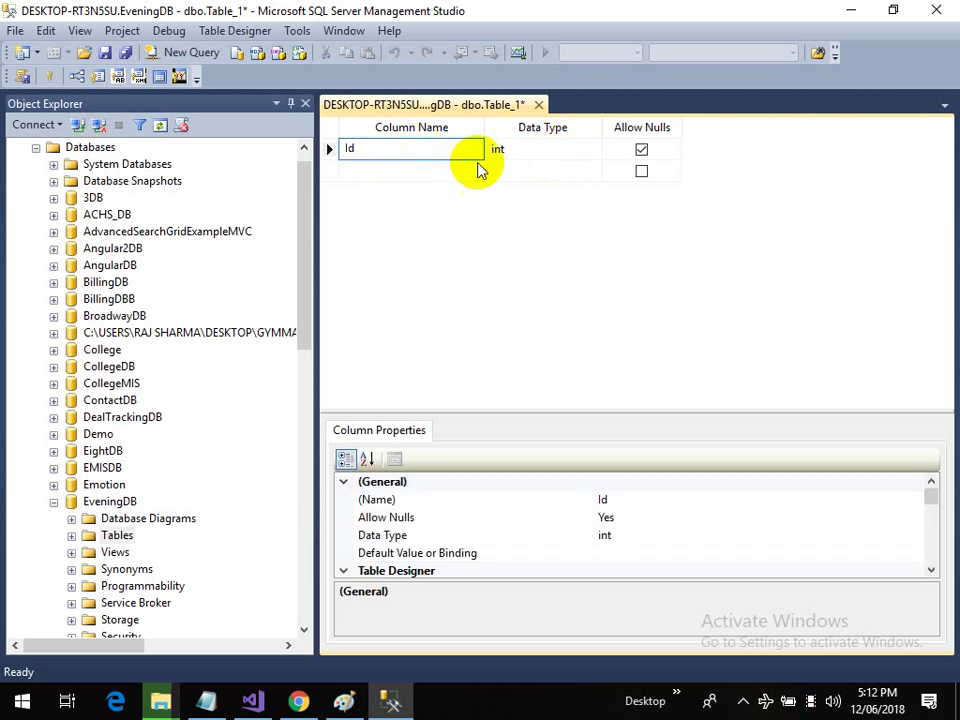
pyautogui.click(517, 152)
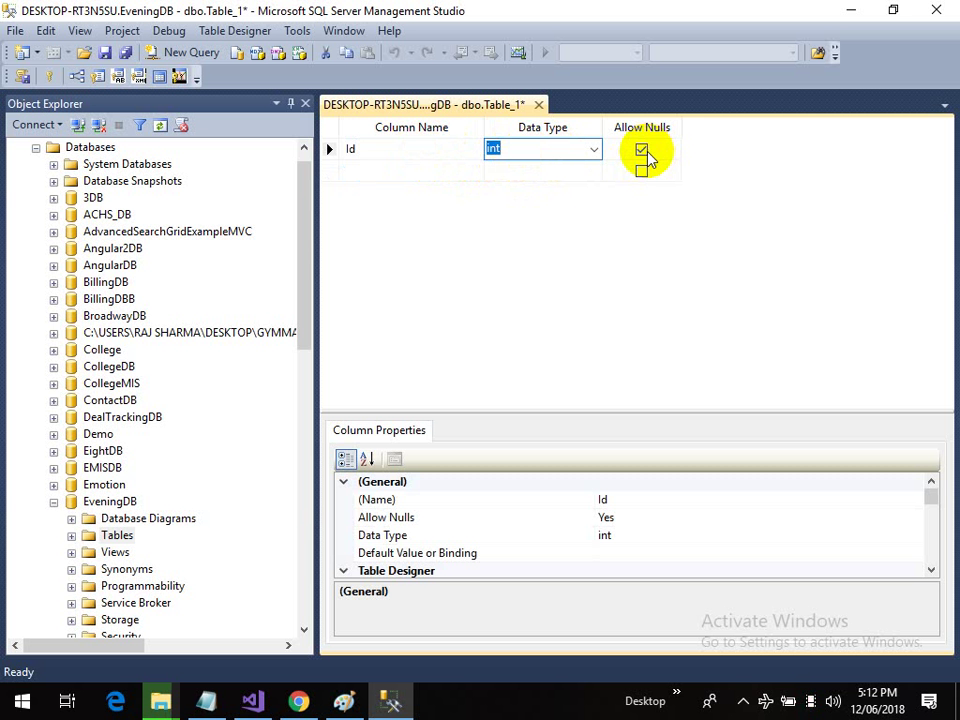
pyautogui.click(594, 150)
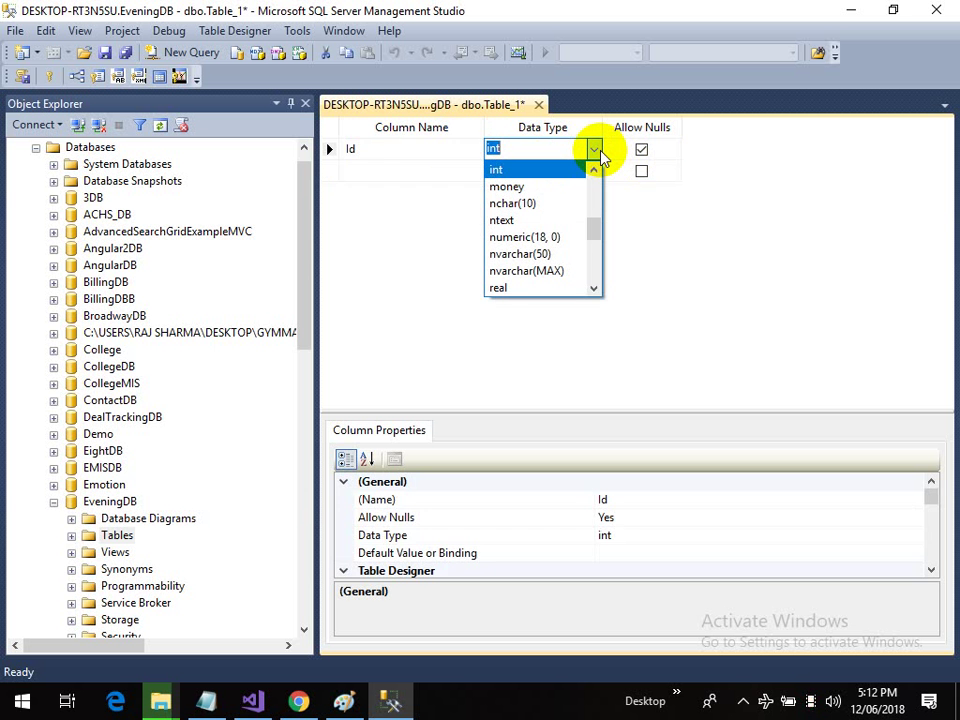
pyautogui.click(595, 230)
pyautogui.moveTo(595, 230); pyautogui.dragTo(590, 190)
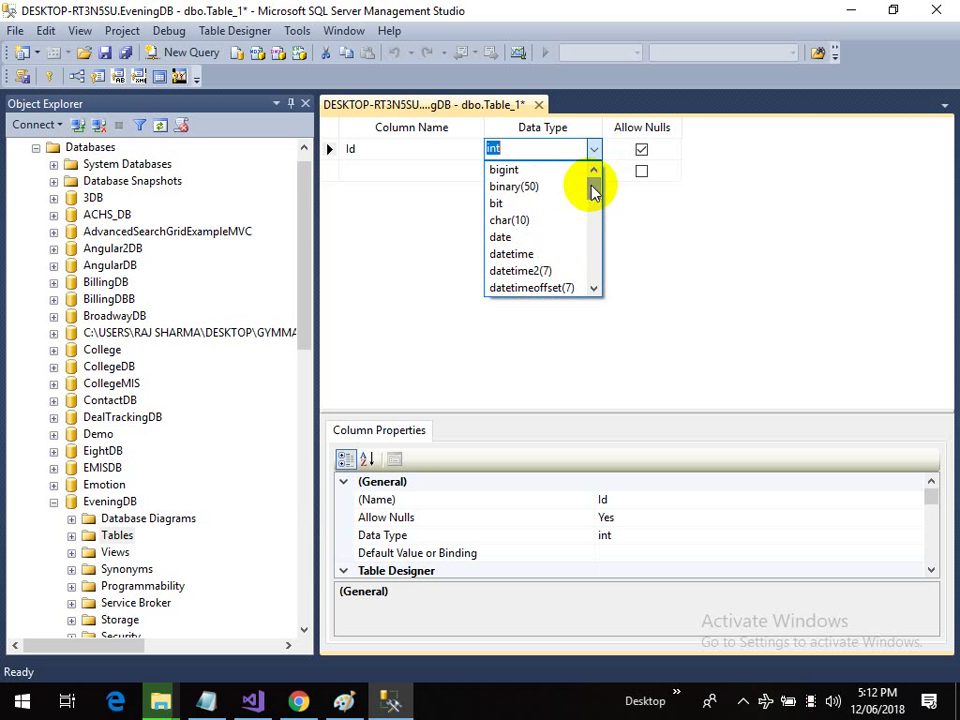
pyautogui.click(539, 151)
pyautogui.click(427, 171)
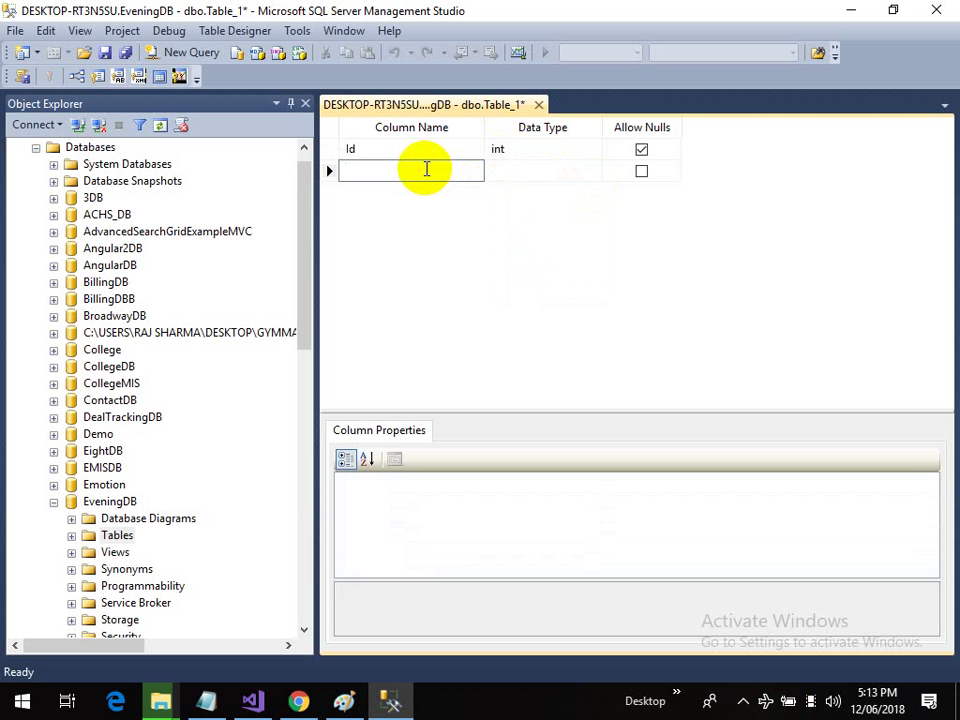
# Step: Add Firstname and Lastname columns, both typed nvarchar(50)
pyautogui.write('Firstname')
pyautogui.press('Tab')
pyautogui.write('nvarchar(50)')
pyautogui.press('Tab')
pyautogui.press('Tab')
pyautogui.write('Las')
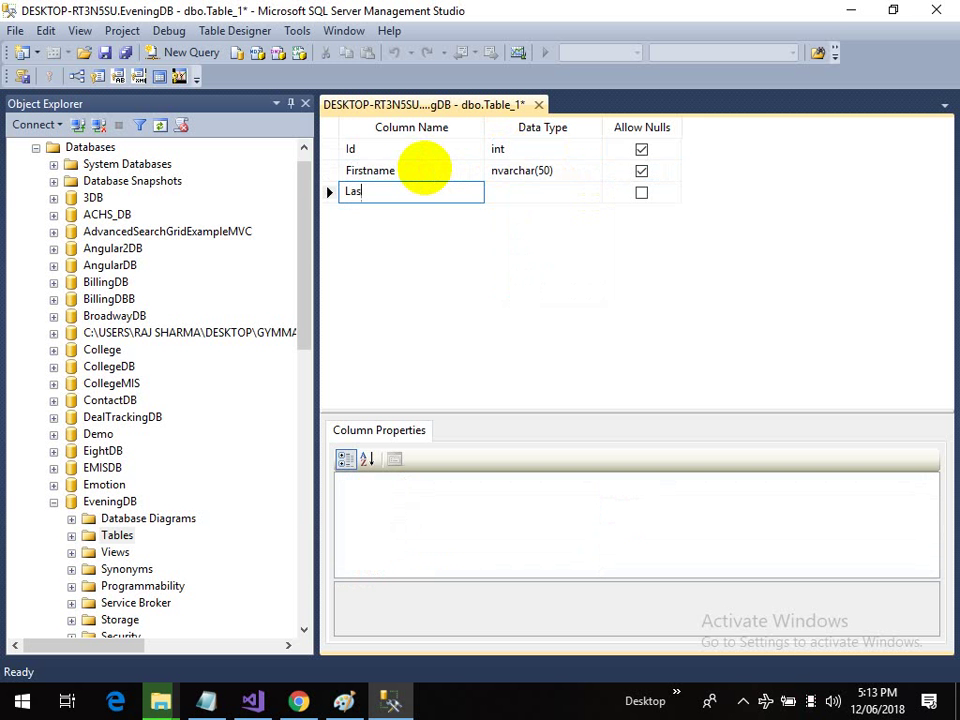
pyautogui.write('tname')
pyautogui.press('Tab')
pyautogui.write('nvarchar(50)')
pyautogui.press('Tab')
pyautogui.press('Tab')
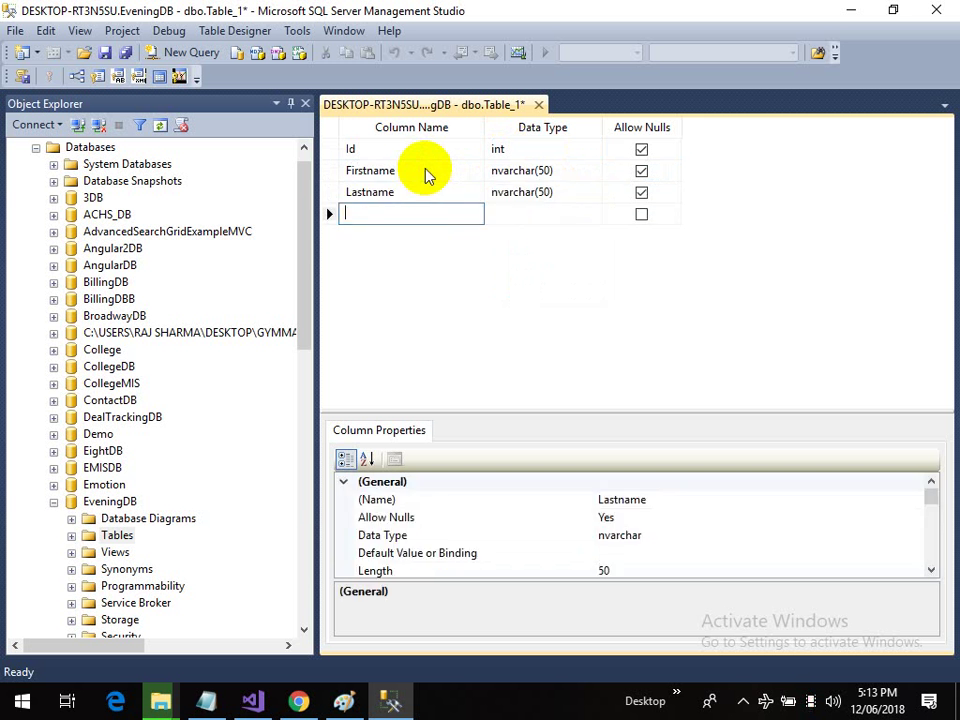
# Step: Browse the data type list for Firstname, leaving it as nvarchar(50)
pyautogui.click(594, 176)
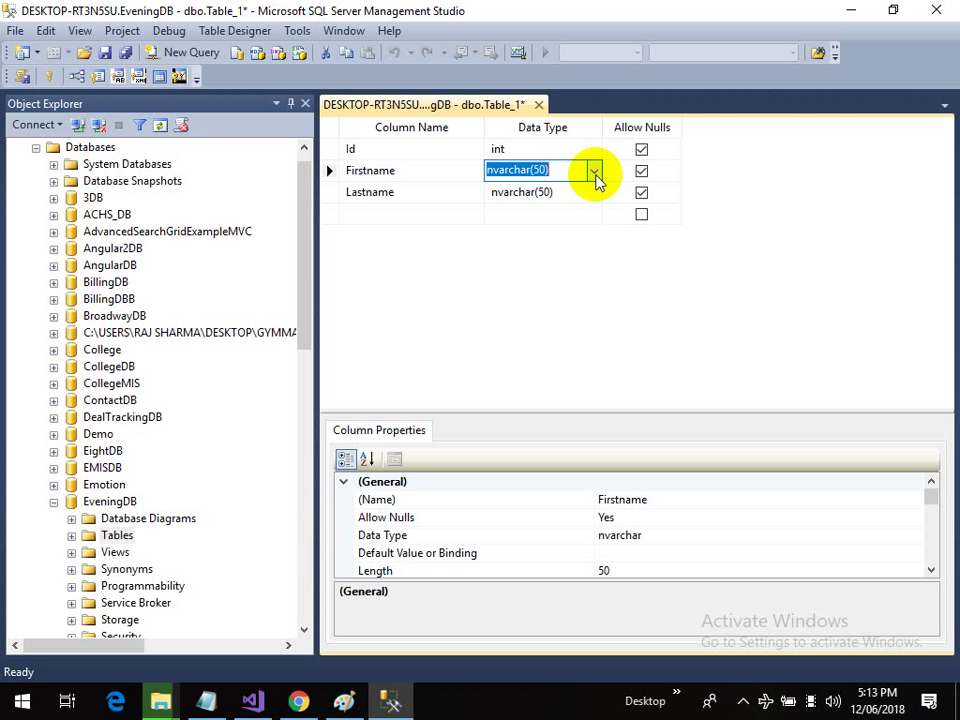
pyautogui.click(594, 173)
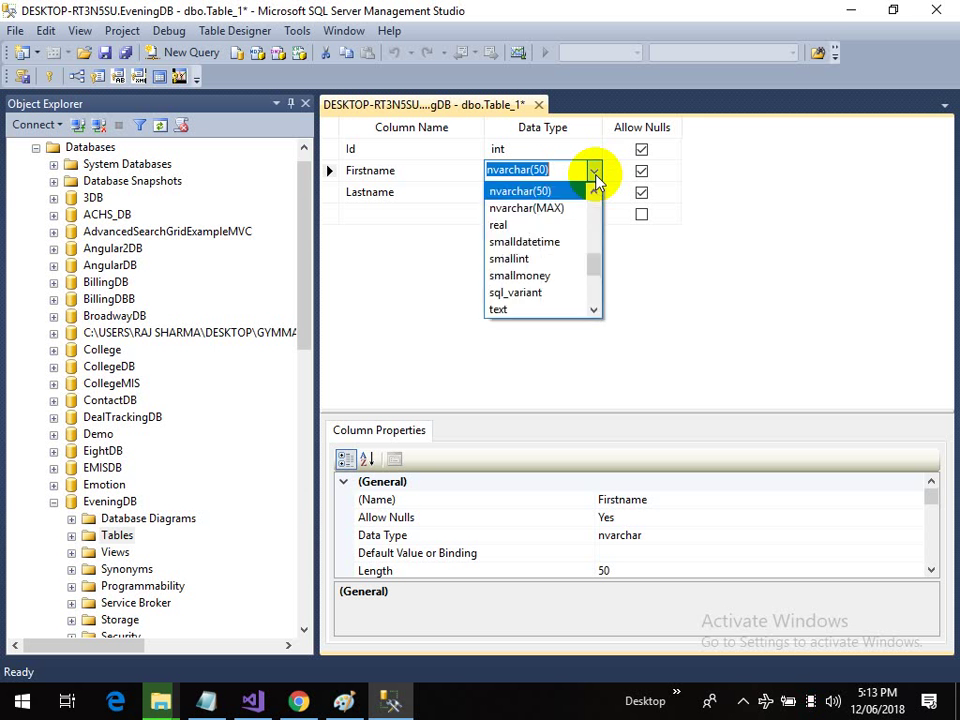
pyautogui.scroll(2, 587, 267)
pyautogui.scroll(5, 587, 262)
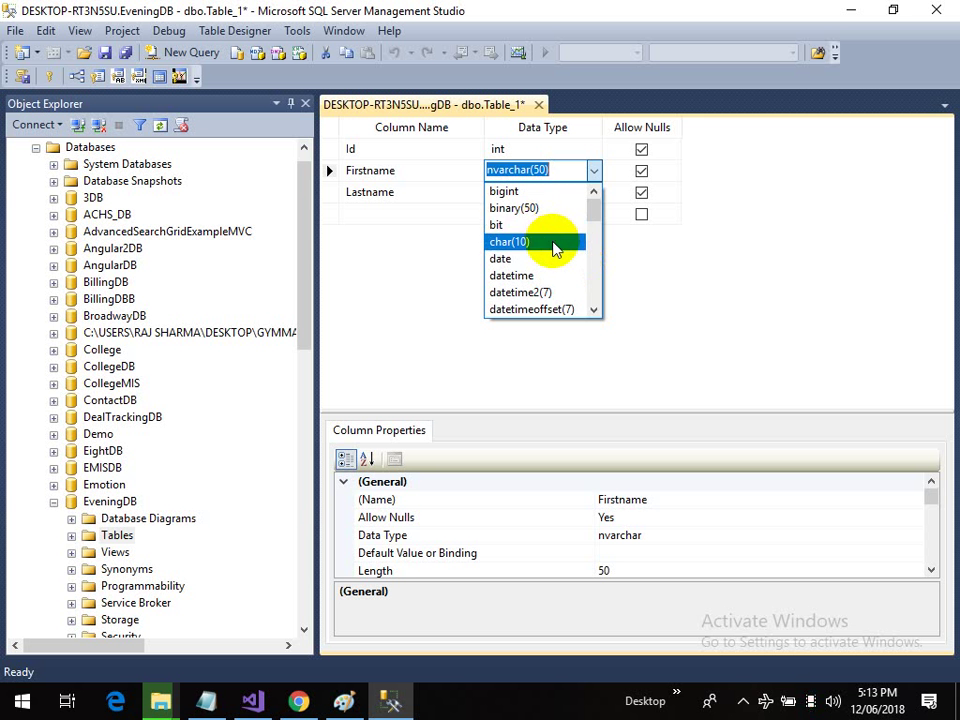
pyautogui.moveTo(594, 216); pyautogui.dragTo(595, 251)
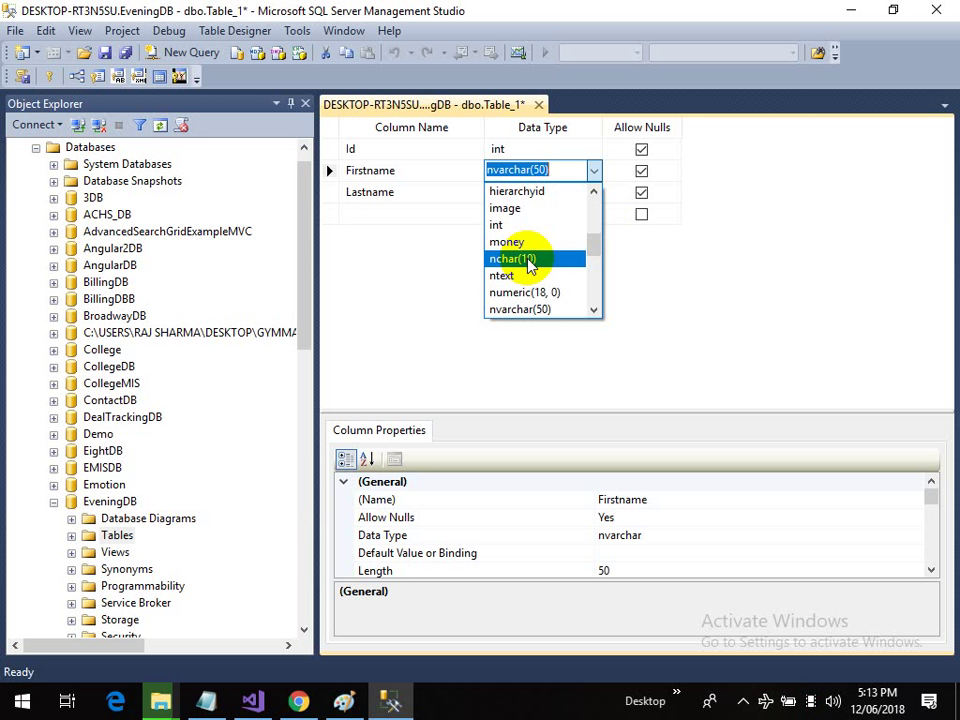
pyautogui.click(552, 169)
pyautogui.click(593, 174)
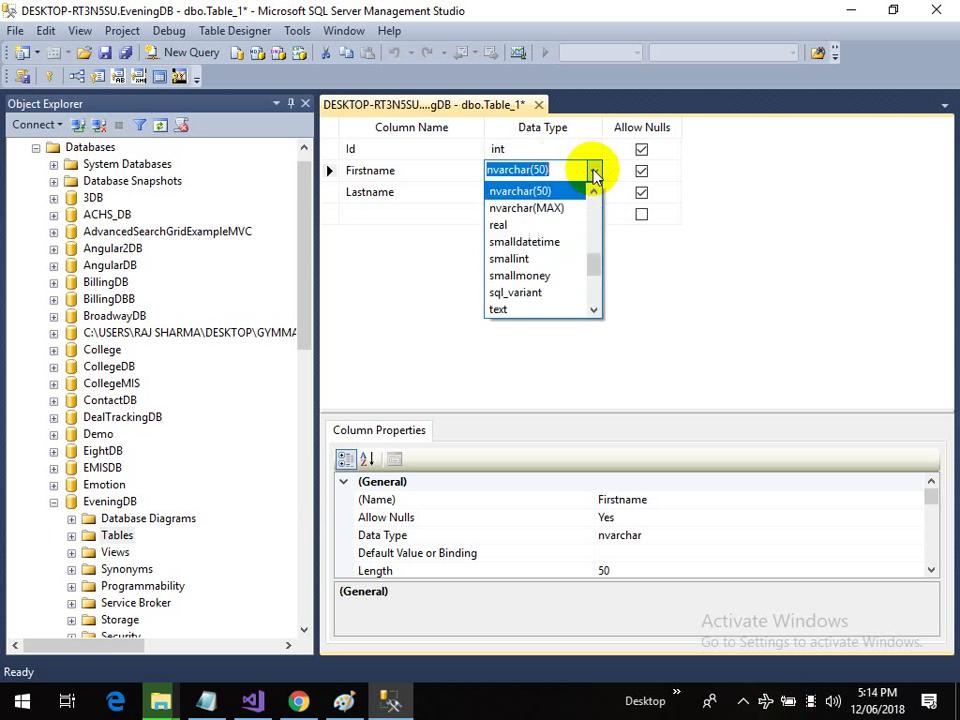
pyautogui.scroll(1, 575, 208)
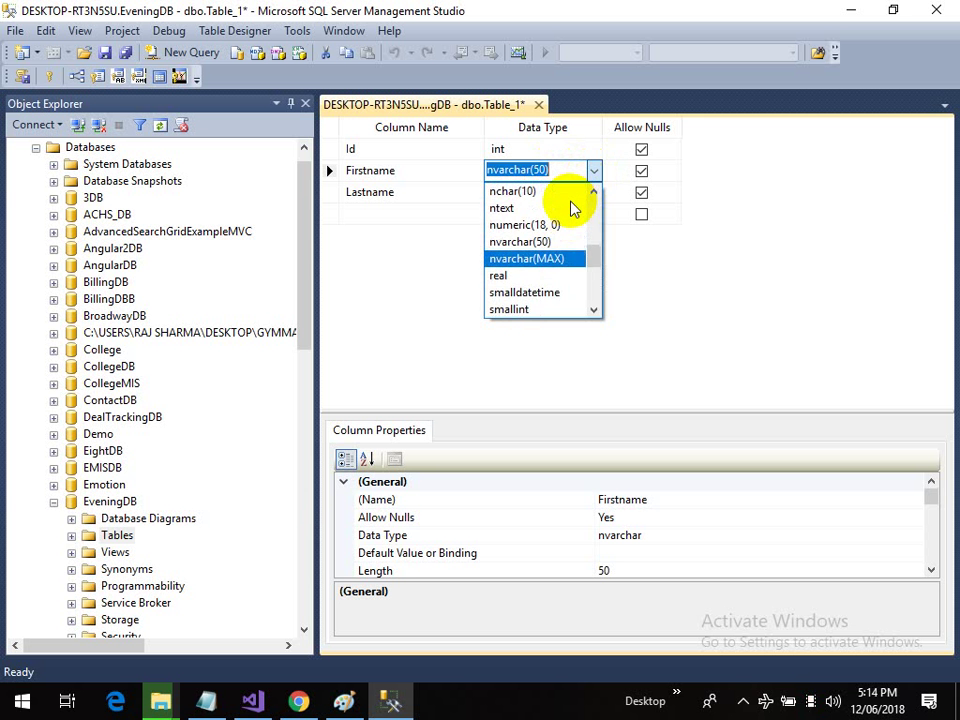
pyautogui.scroll(1, 550, 240)
pyautogui.scroll(1, 543, 233)
pyautogui.scroll(-4, 545, 238)
pyautogui.scroll(-2, 556, 262)
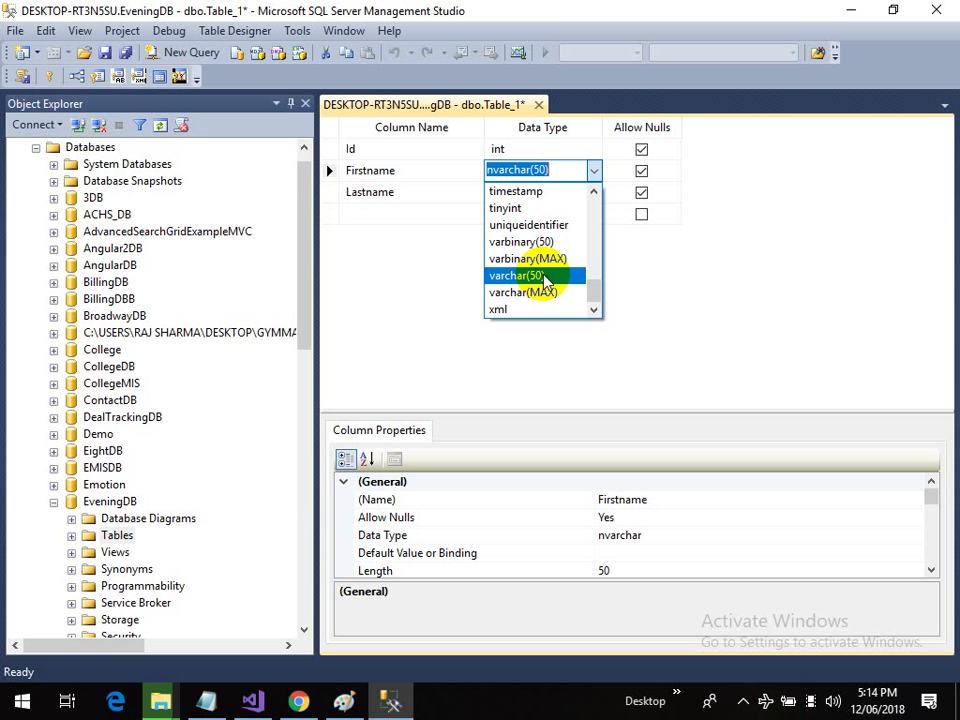
pyautogui.click(439, 197)
# Step: Add a Gender column of type nvarchar(50) as the fourth column
pyautogui.click(514, 198)
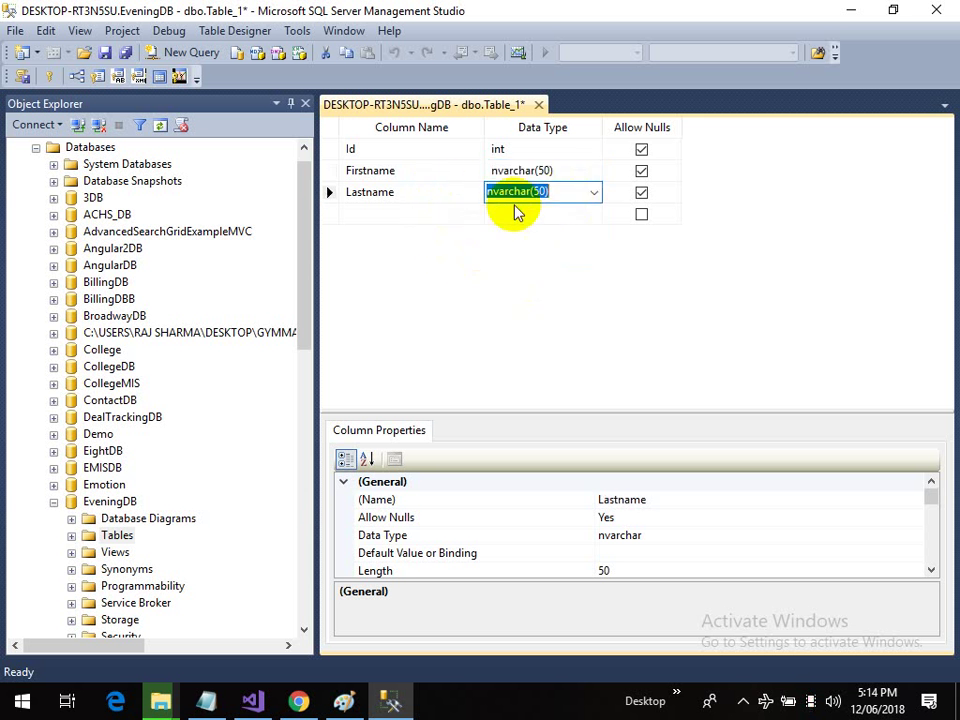
pyautogui.click(439, 212)
pyautogui.write('Gender')
pyautogui.press('Tab')
pyautogui.write('nvarchar(50)')
pyautogui.press('Tab')
pyautogui.press('Tab')
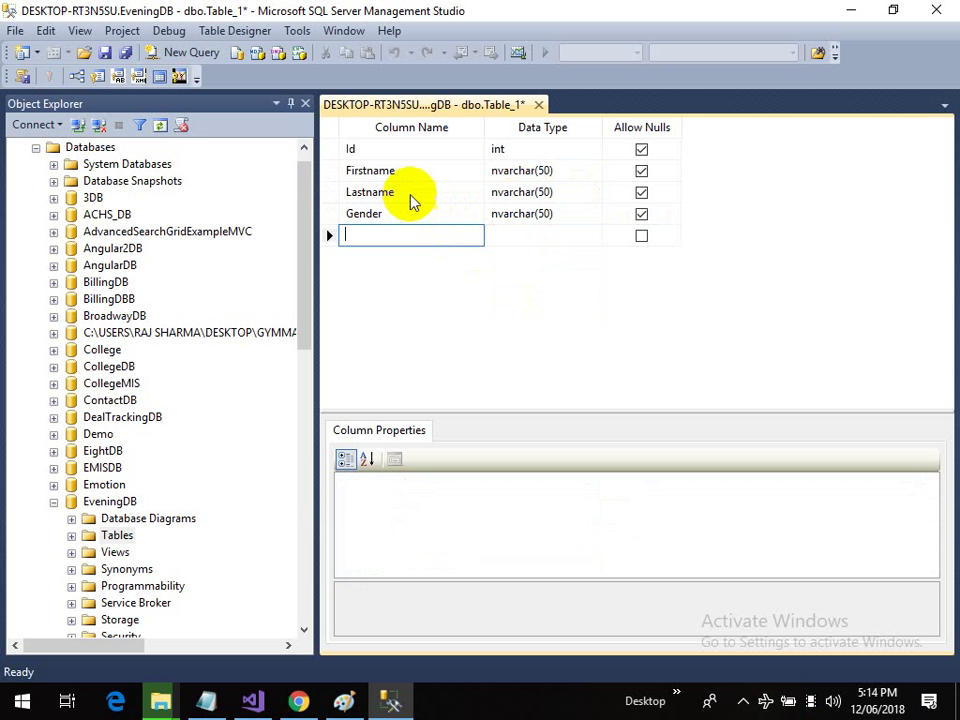
pyautogui.click(332, 148)
# Step: Set Id as the primary key and enlarge the Column Properties pane
pyautogui.rightClick(334, 149)
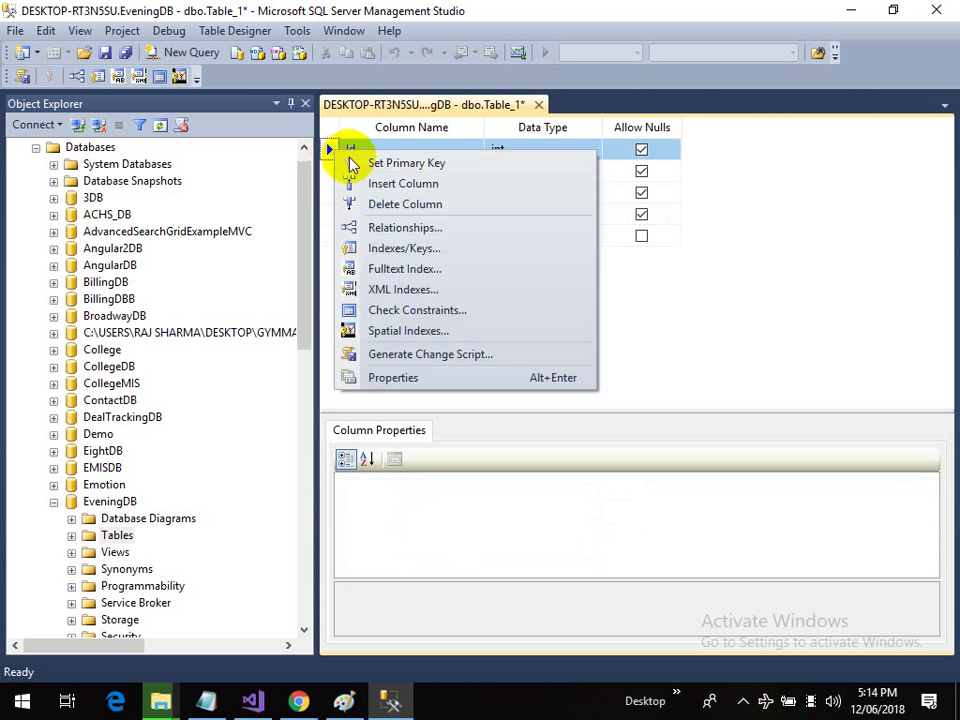
pyautogui.click(354, 164)
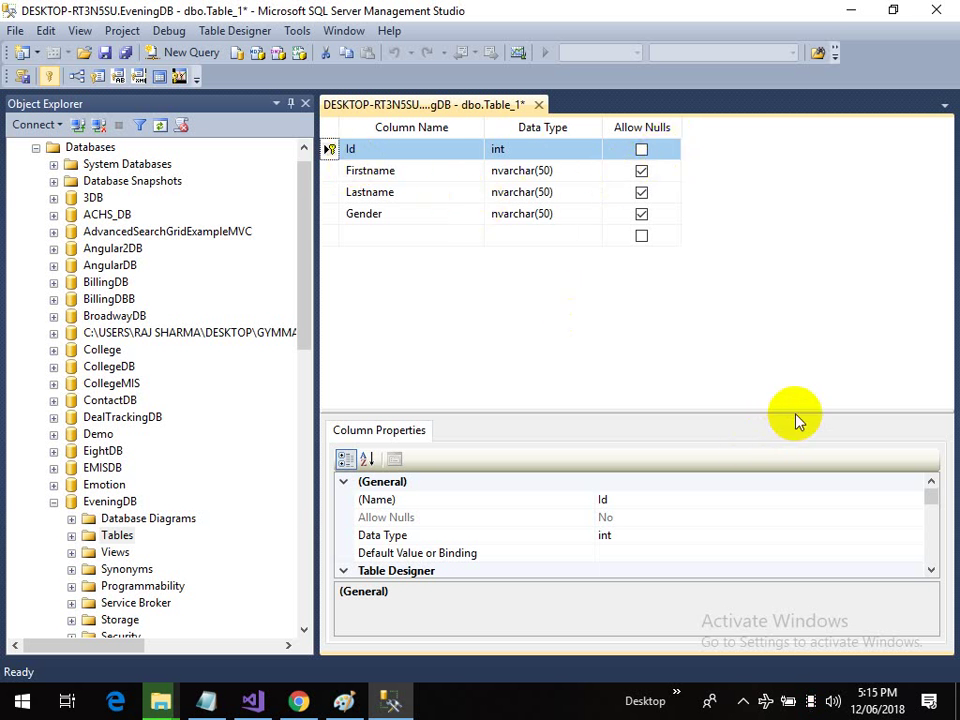
pyautogui.moveTo(793, 409); pyautogui.dragTo(802, 250)
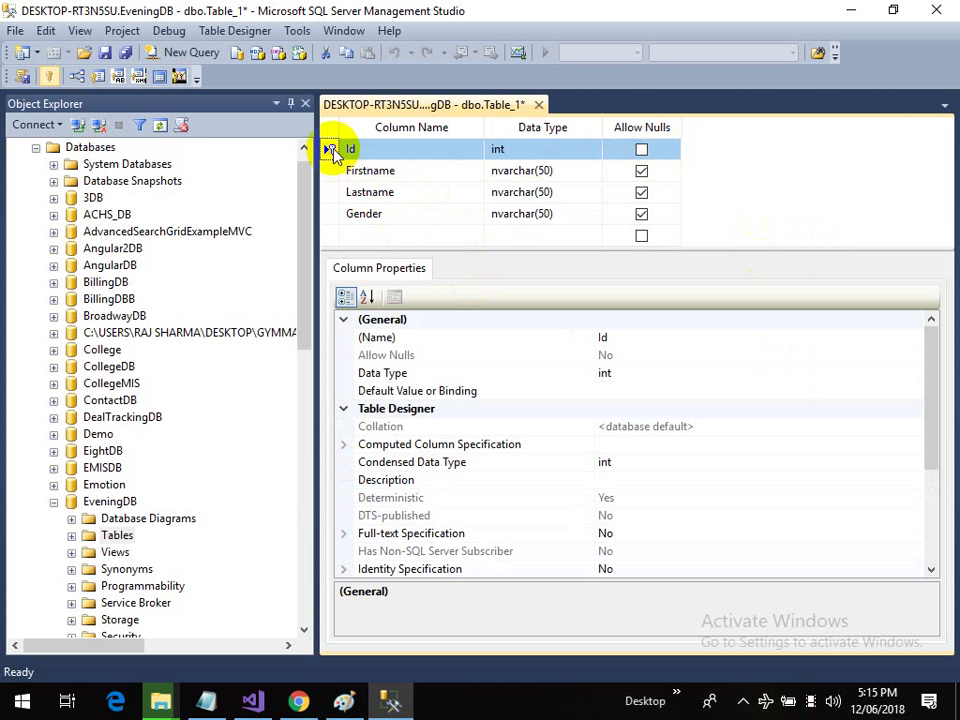
# Step: Expand Id's Identity Specification and toggle (Is Identity) to make Id auto-numbering
pyautogui.moveTo(926, 381); pyautogui.dragTo(928, 460)
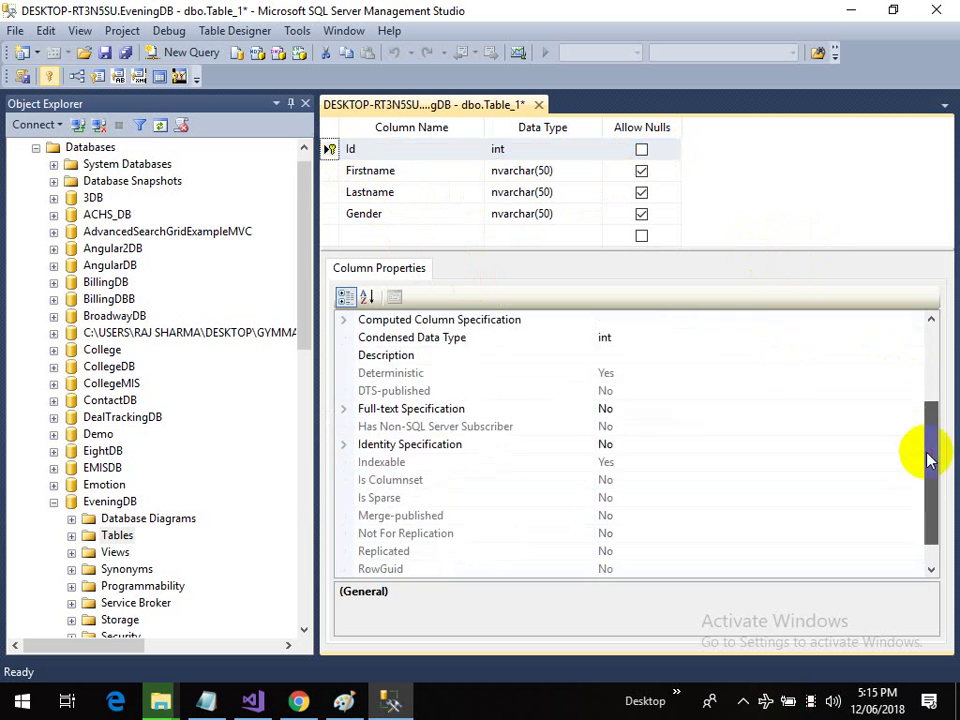
pyautogui.click(345, 445)
pyautogui.click(644, 464)
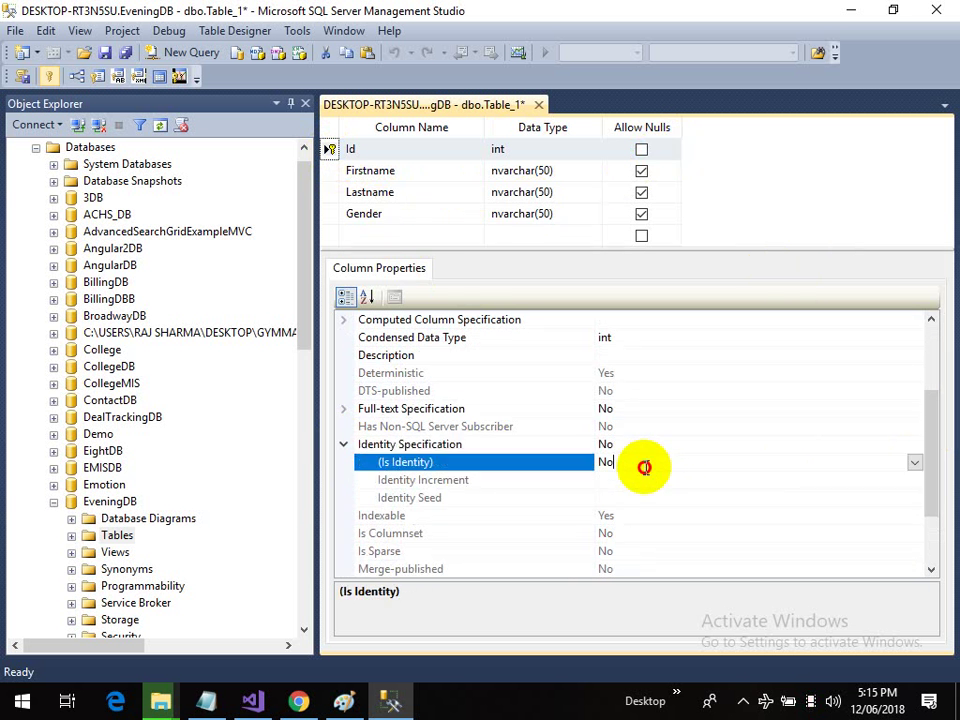
pyautogui.doubleClick(645, 467)
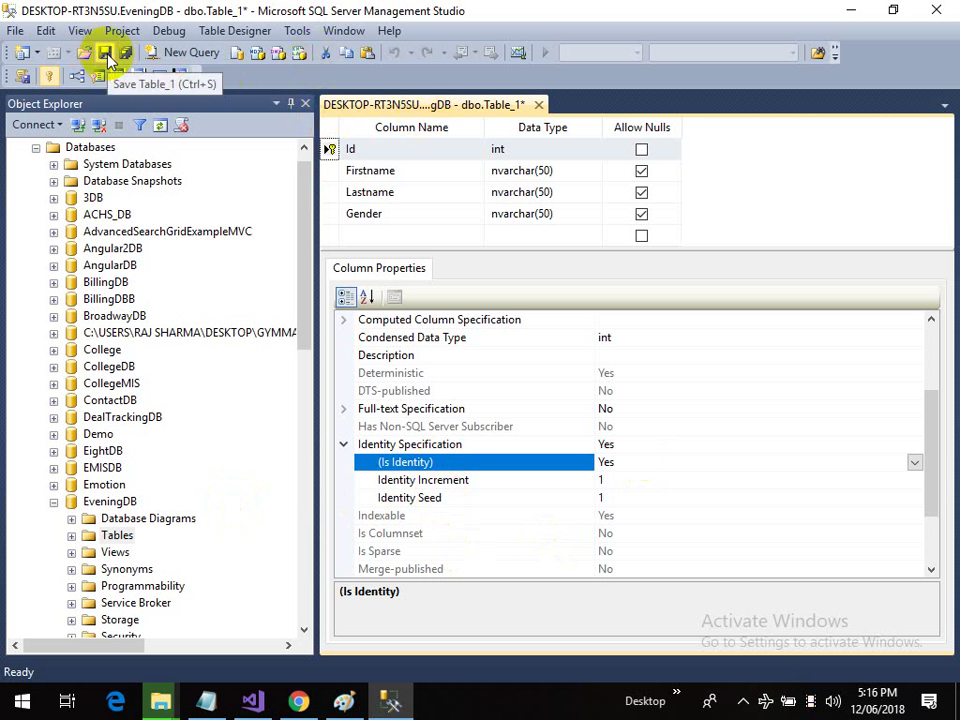
# Step: Save the table design as tblStudent
pyautogui.click(107, 55)
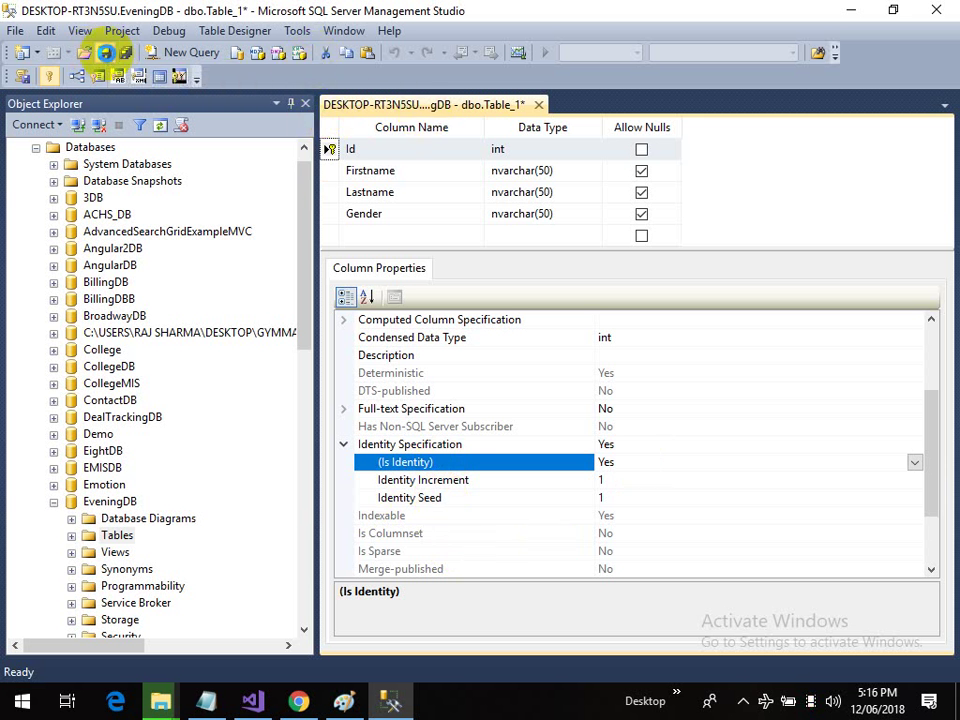
pyautogui.moveTo(446, 293); pyautogui.dragTo(409, 380)
pyautogui.write('tbl')
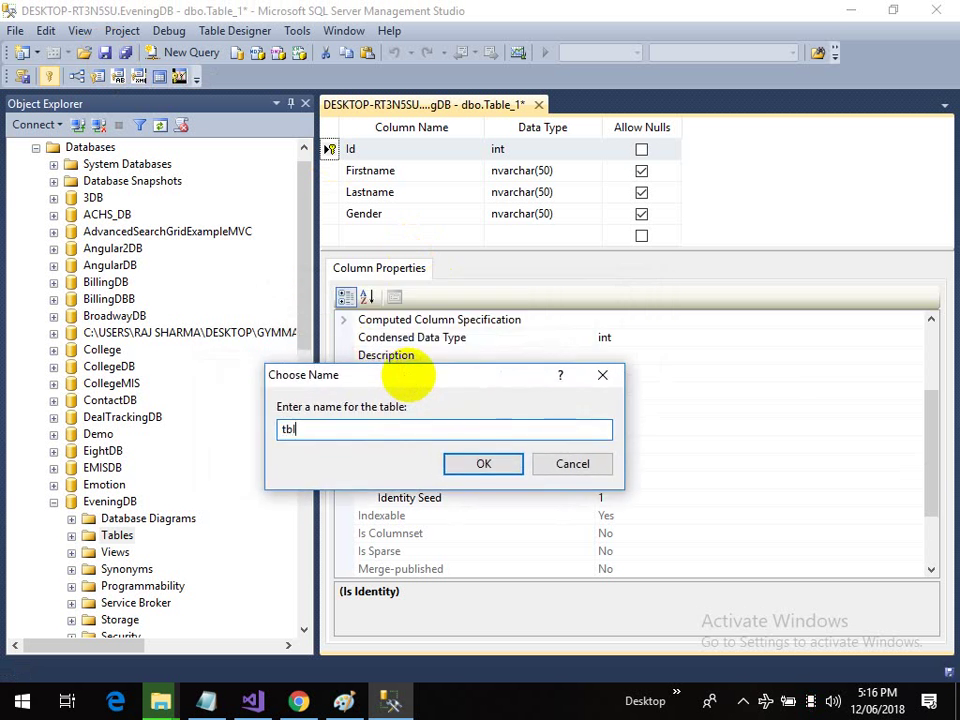
pyautogui.write('Student')
pyautogui.click(473, 468)
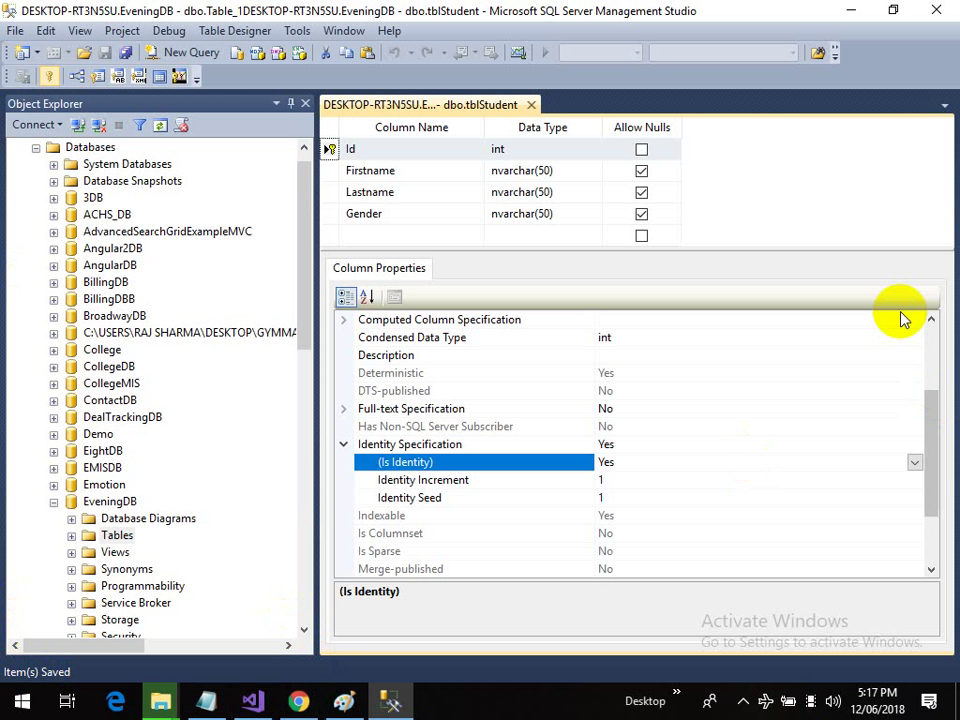
pyautogui.moveTo(803, 251); pyautogui.dragTo(808, 420)
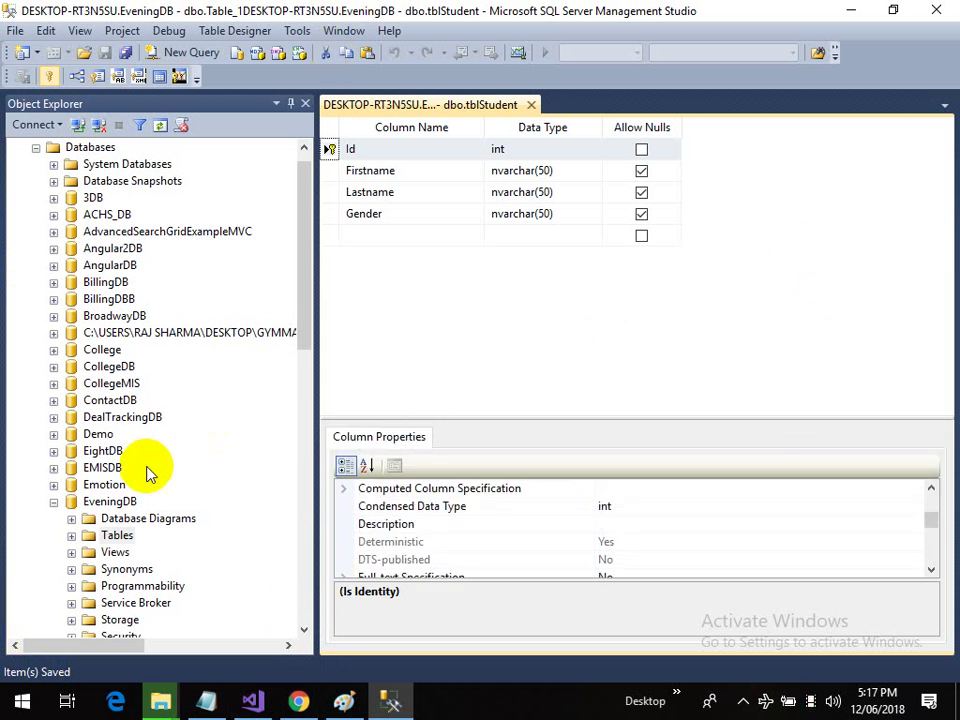
# Step: Expand EveningDB's Tables and open dbo.tblStudent with Edit Top 200 Rows
pyautogui.scroll(-1, 140, 475)
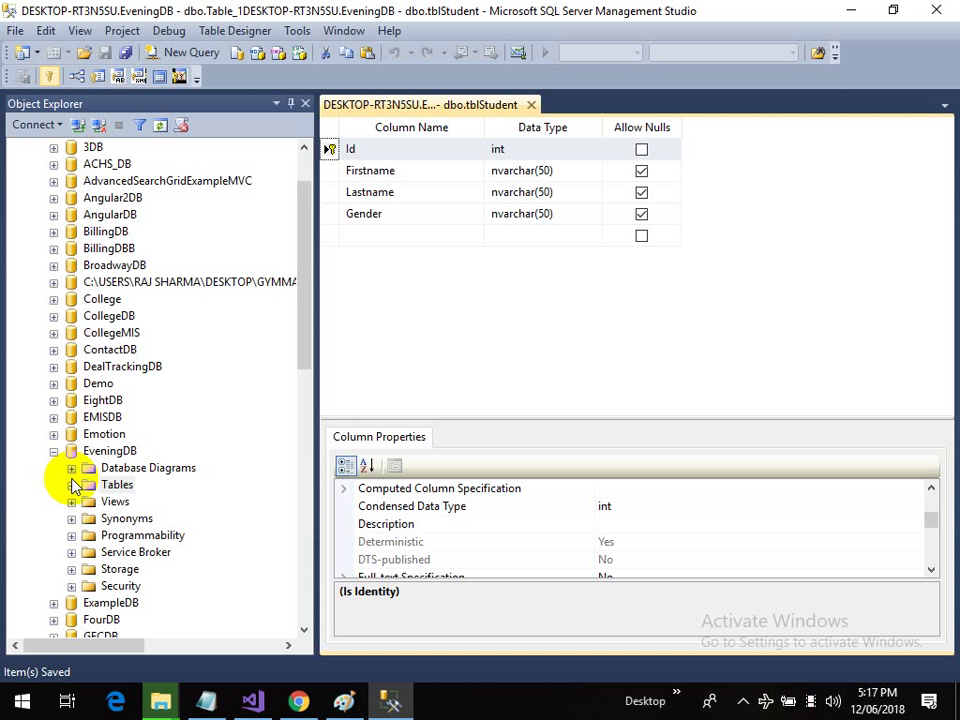
pyautogui.click(73, 486)
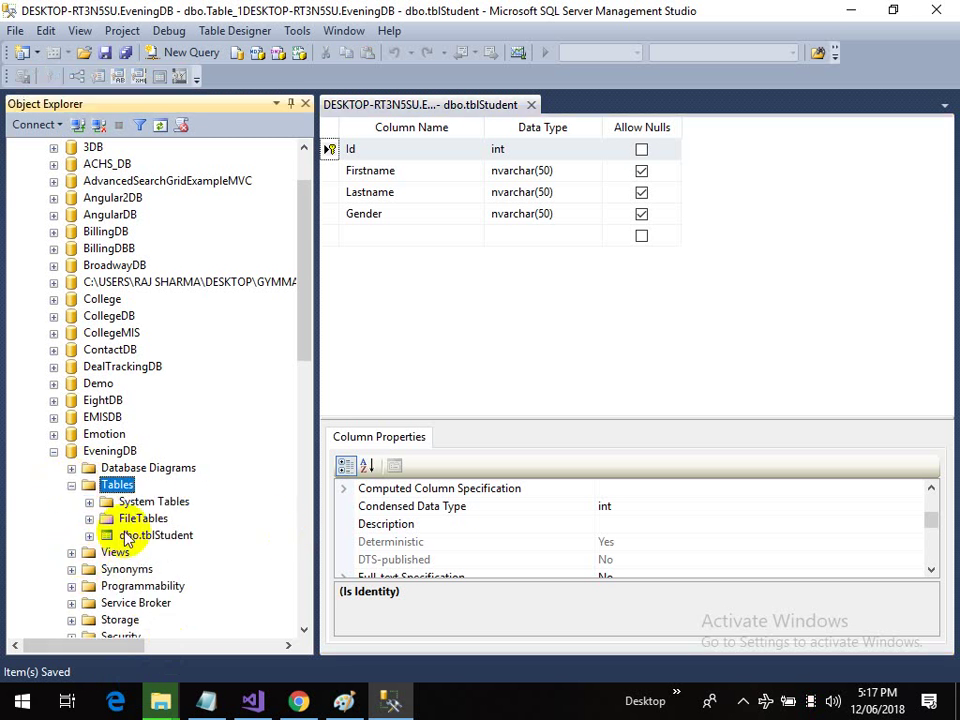
pyautogui.click(127, 537)
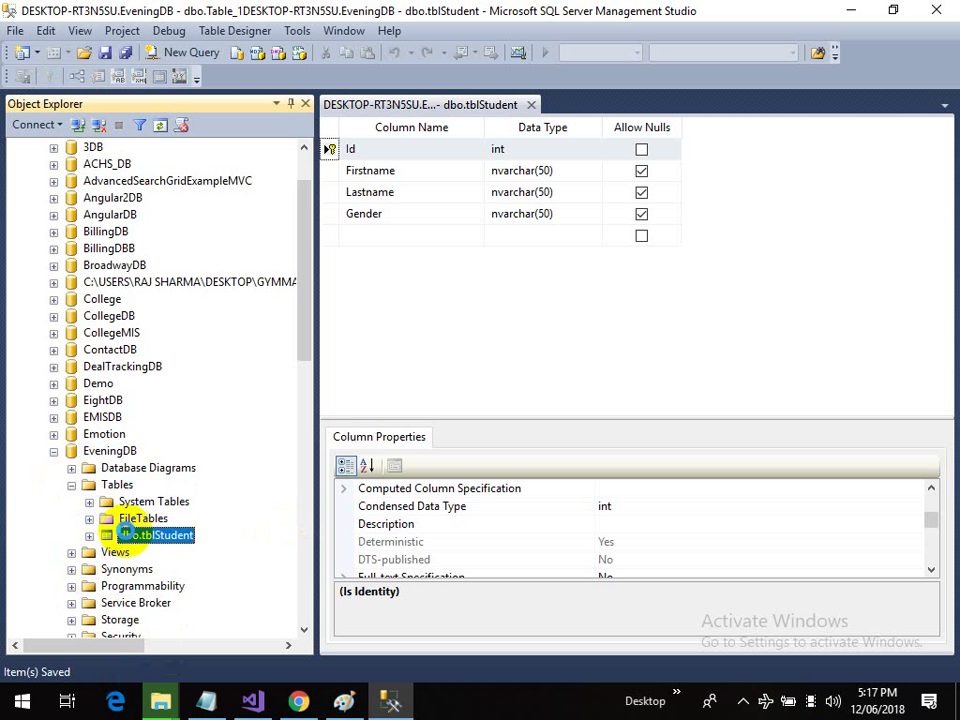
pyautogui.rightClick(127, 537)
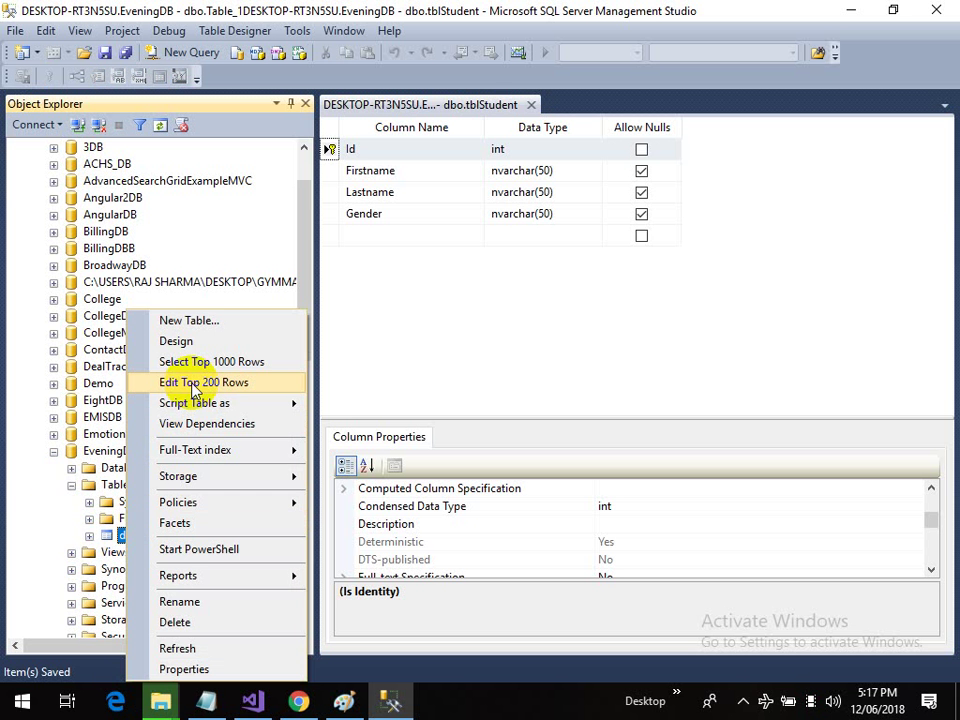
pyautogui.click(195, 386)
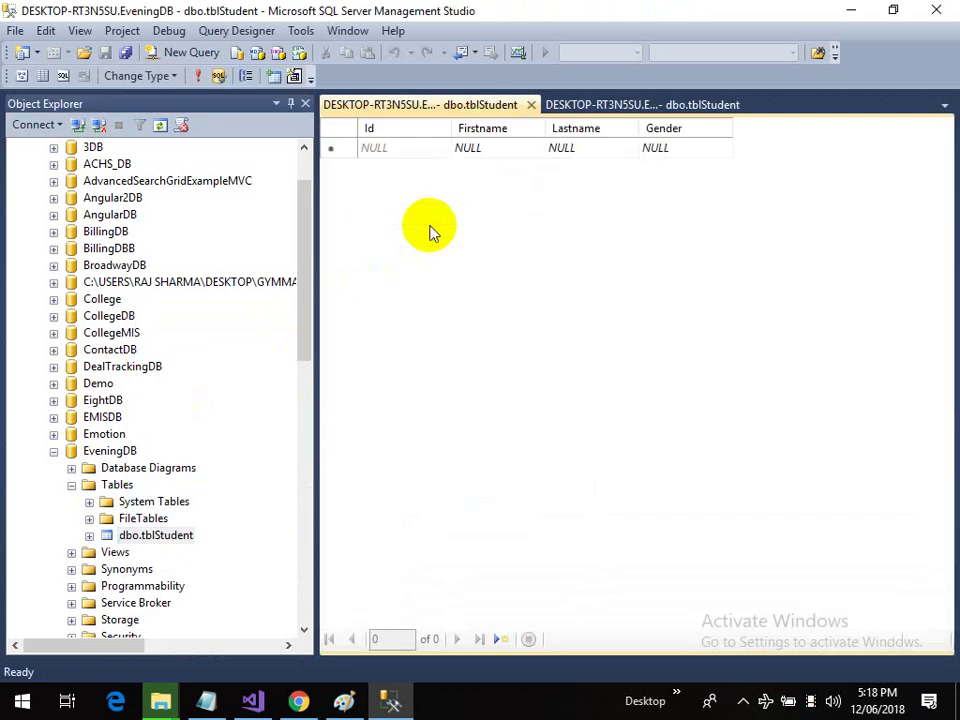
pyautogui.click(180, 537)
pyautogui.rightClick(180, 537)
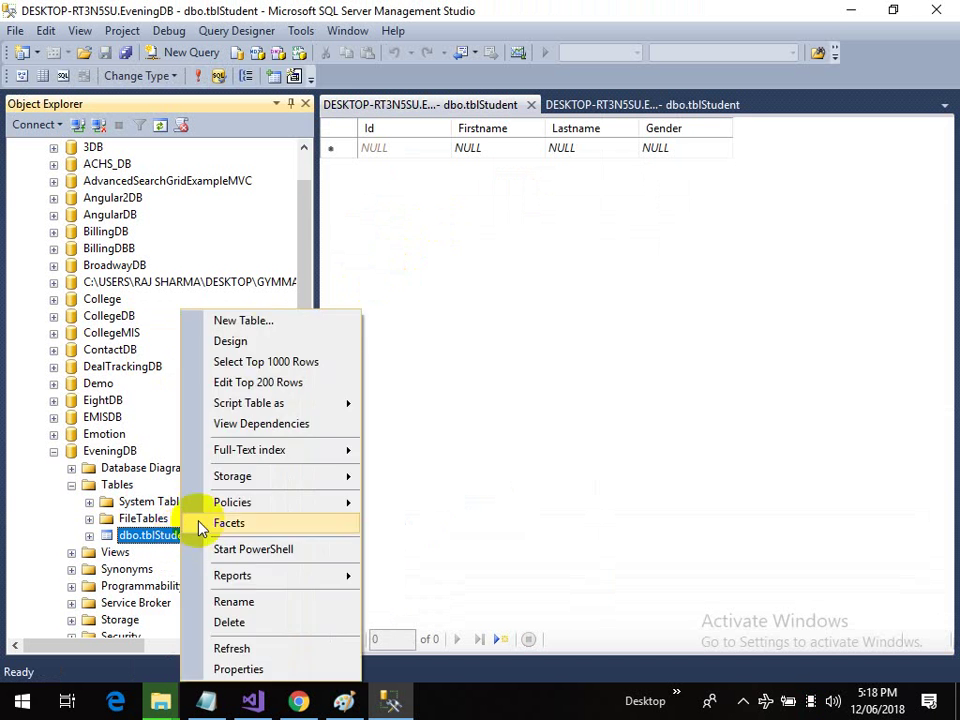
pyautogui.click(508, 148)
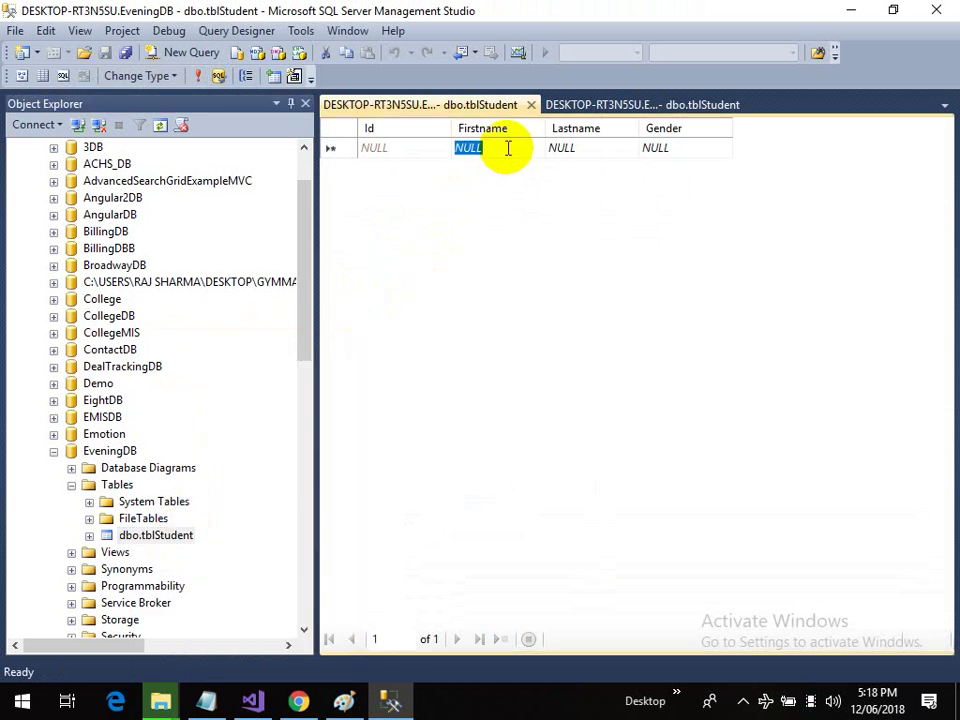
pyautogui.press('Tab')
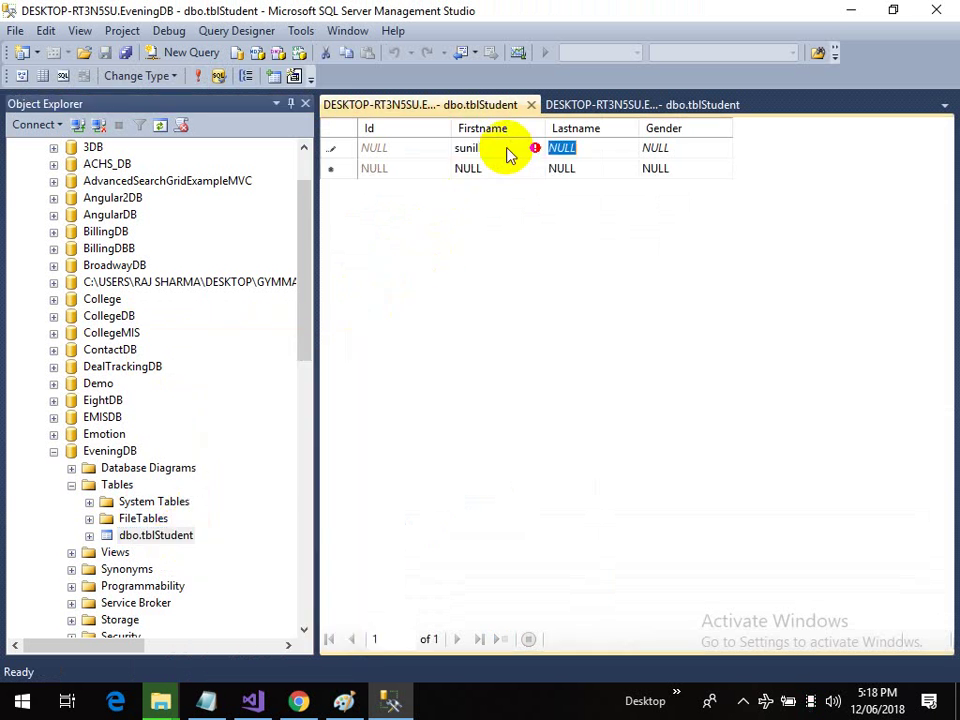
pyautogui.press('Tab')
pyautogui.press('BackSpace')
pyautogui.click(617, 147)
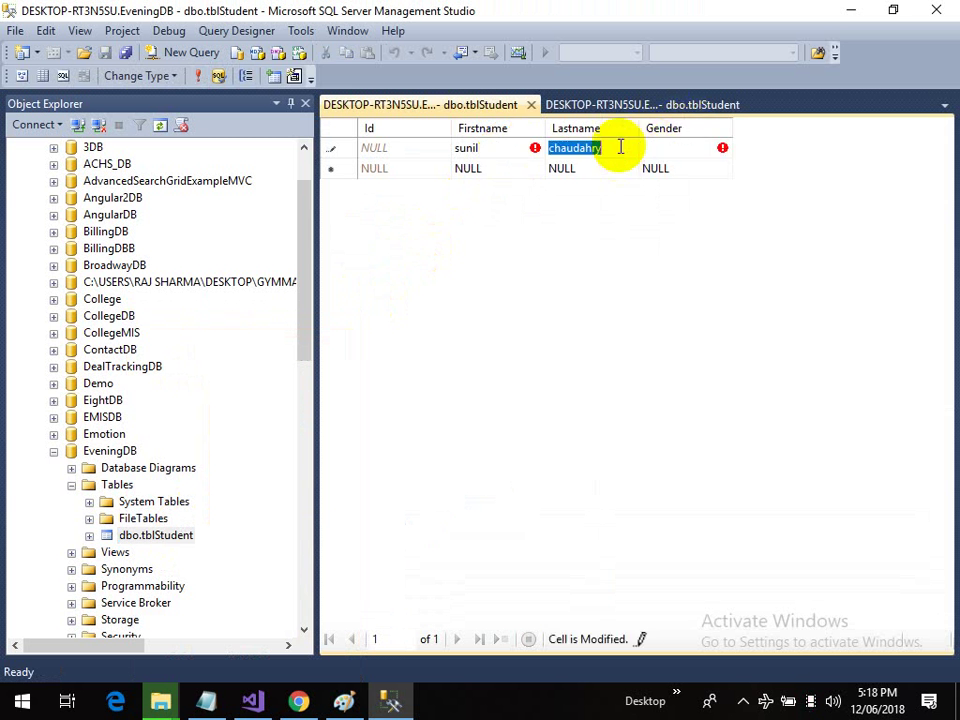
pyautogui.write('chaudah')
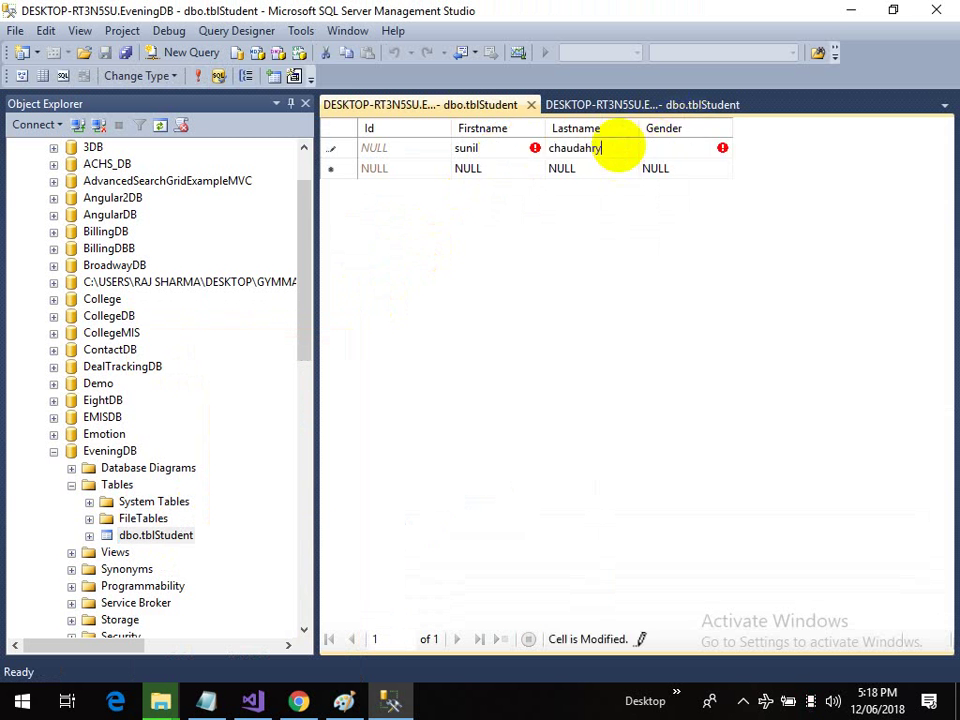
pyautogui.press('BackSpace')
pyautogui.press('BackSpace')
pyautogui.write('hary')
pyautogui.press('Tab')
pyautogui.write('Mal')
pyautogui.press('Escape')
pyautogui.write('Male')
pyautogui.press('Tab')
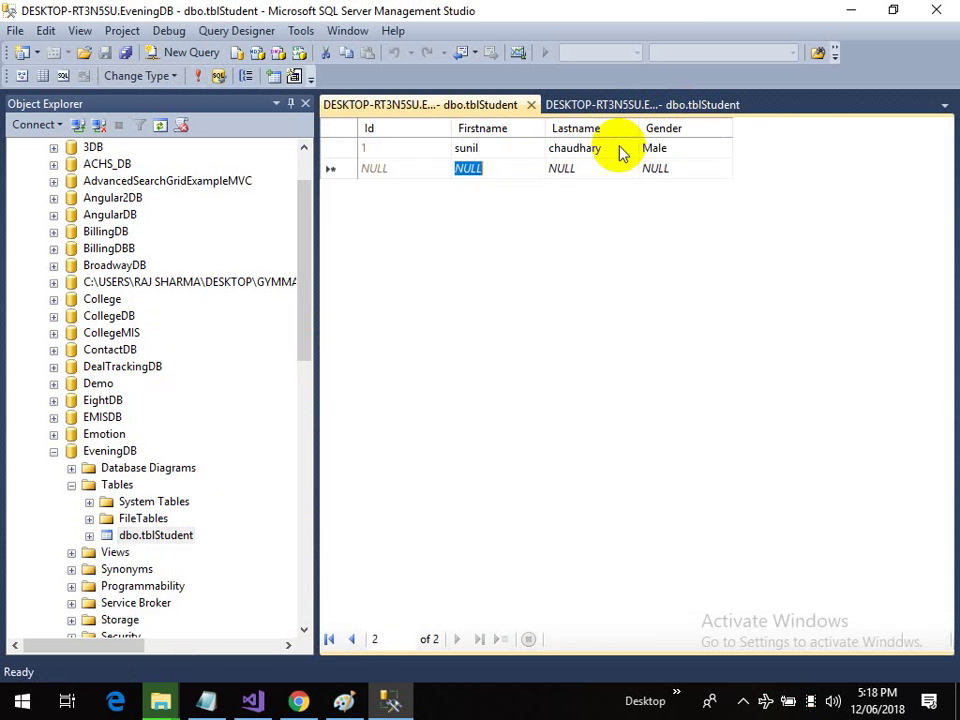
pyautogui.press('Tab')
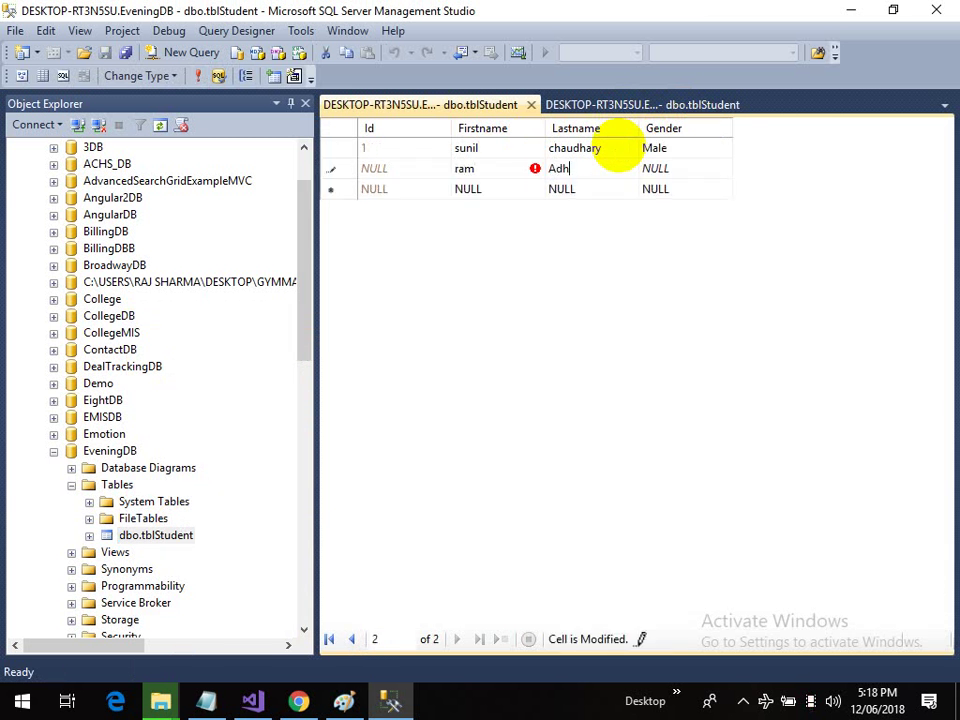
pyautogui.press('Tab')
pyautogui.write('ale')
pyautogui.press('Tab')
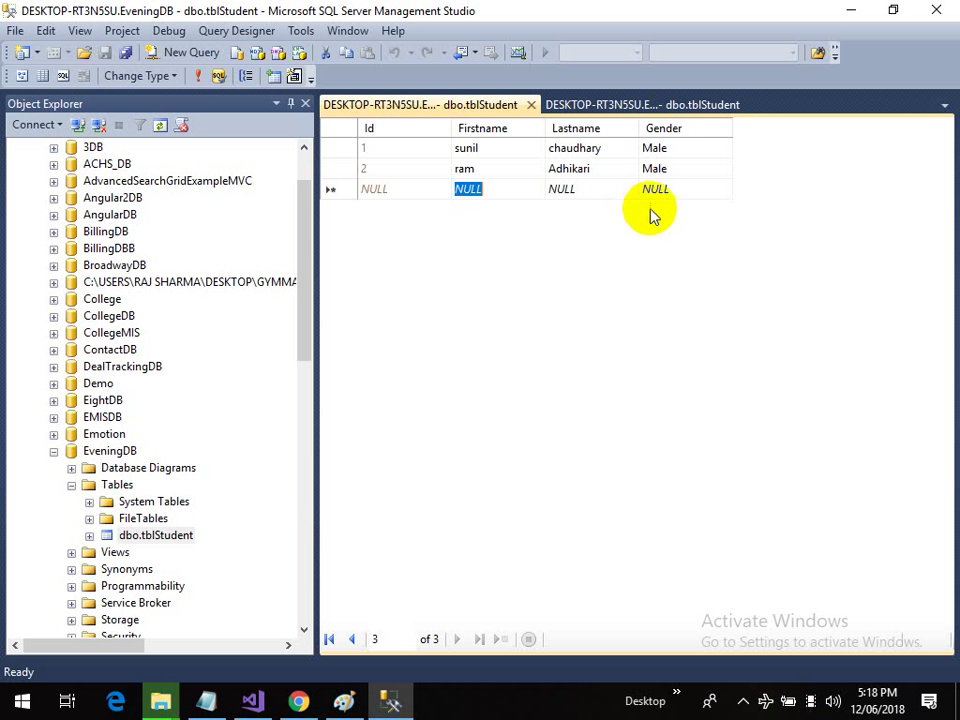
pyautogui.click(500, 157)
pyautogui.click(615, 154)
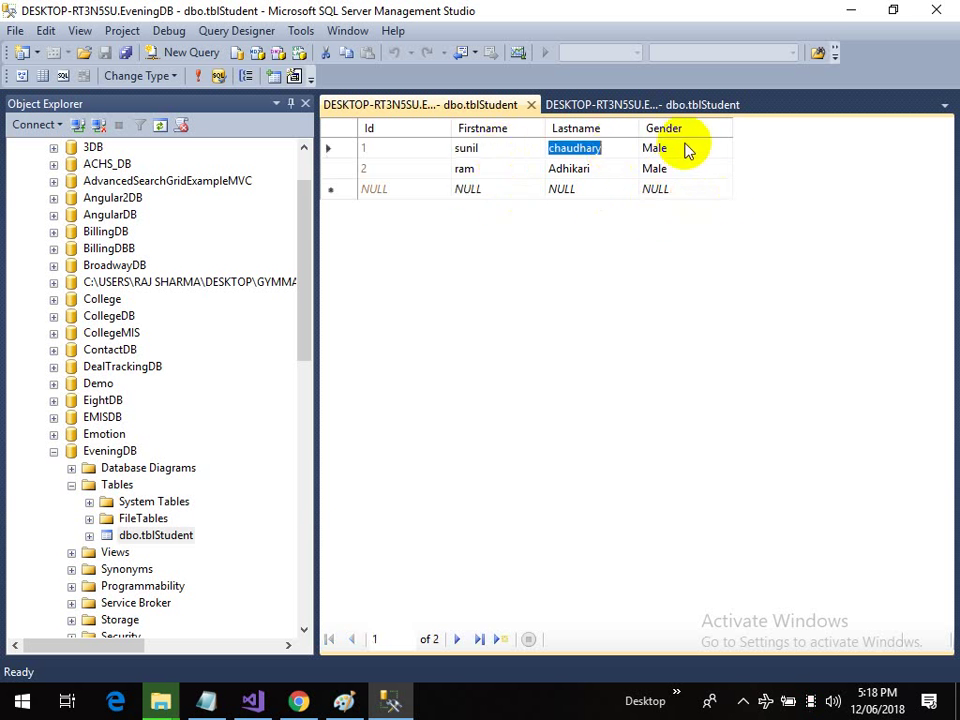
pyautogui.click(686, 146)
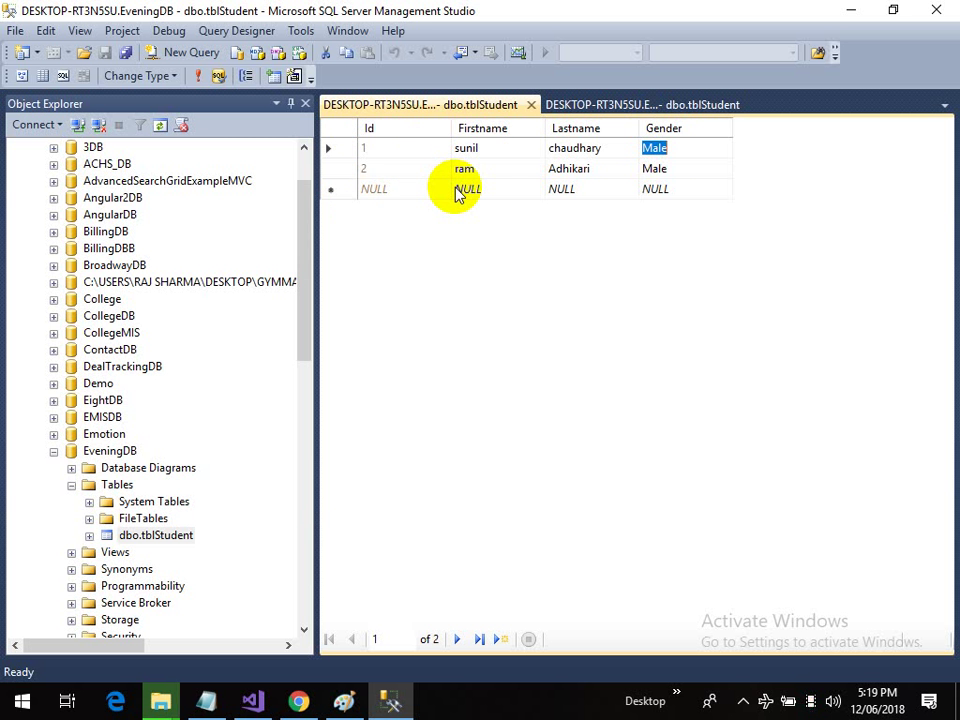
pyautogui.rightClick(158, 540)
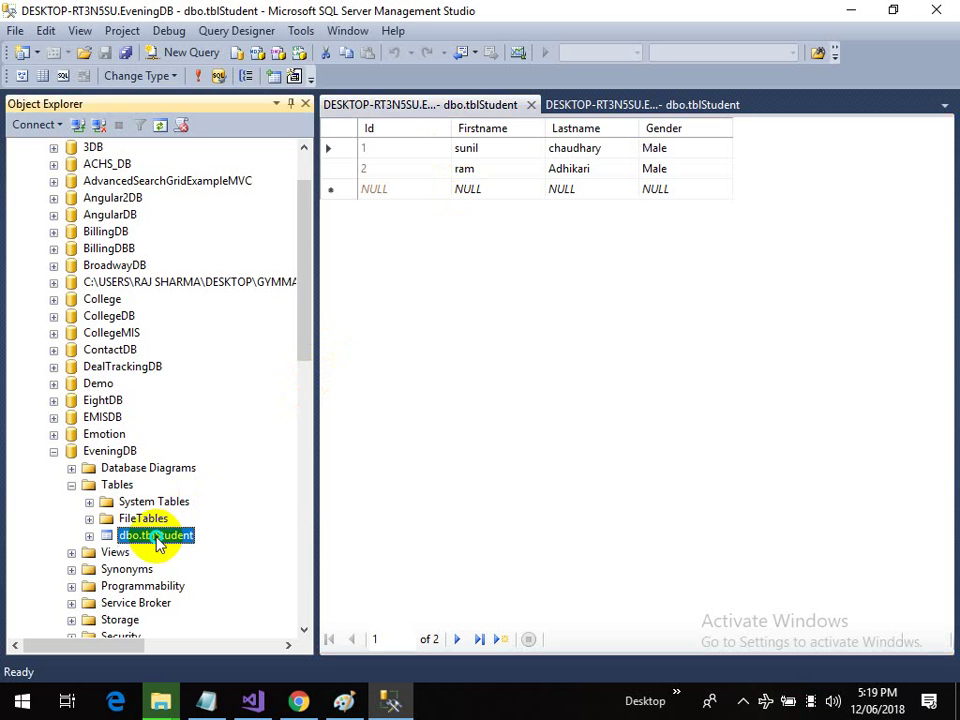
pyautogui.click(220, 342)
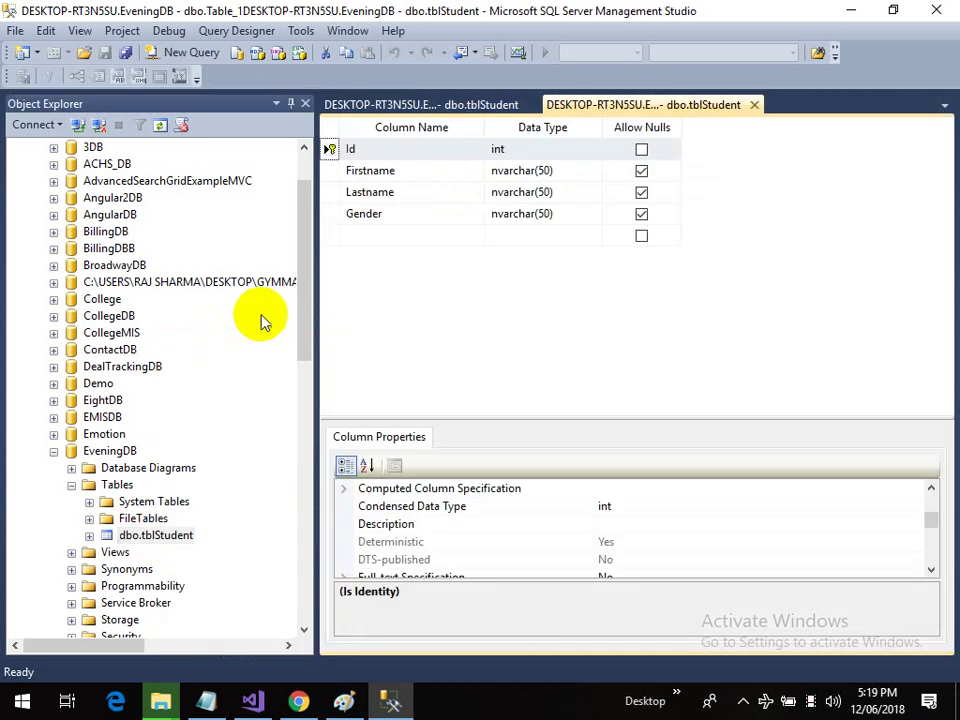
pyautogui.click(389, 220)
pyautogui.click(407, 193)
pyautogui.click(401, 171)
pyautogui.click(407, 210)
pyautogui.click(407, 189)
pyautogui.click(407, 172)
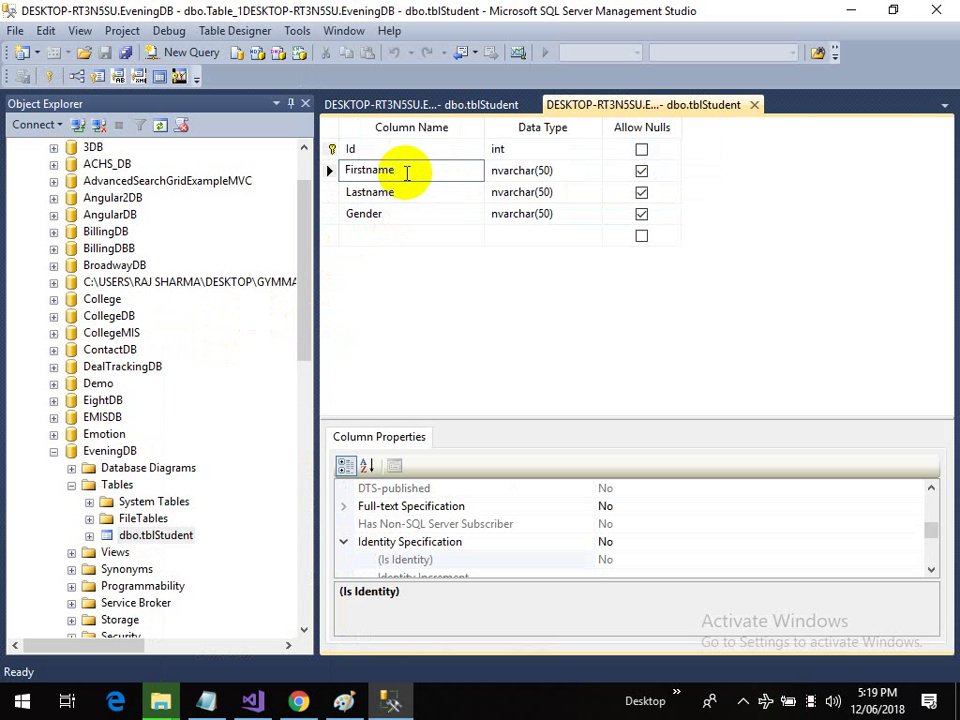
pyautogui.click(418, 213)
pyautogui.click(412, 191)
pyautogui.click(410, 172)
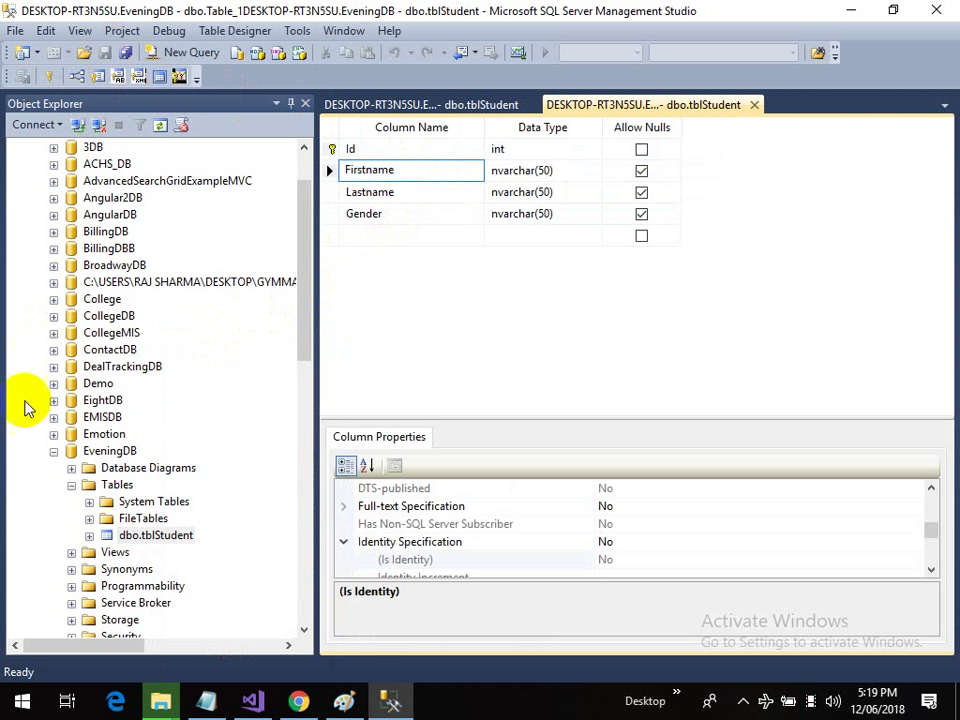
pyautogui.rightClick(95, 453)
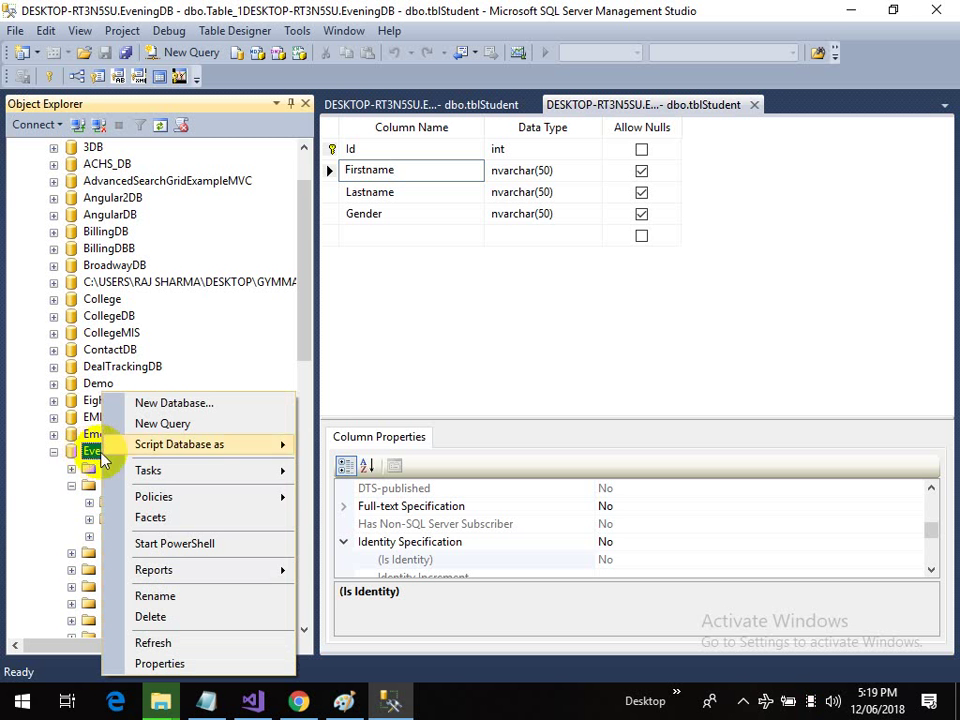
pyautogui.moveTo(150, 470)
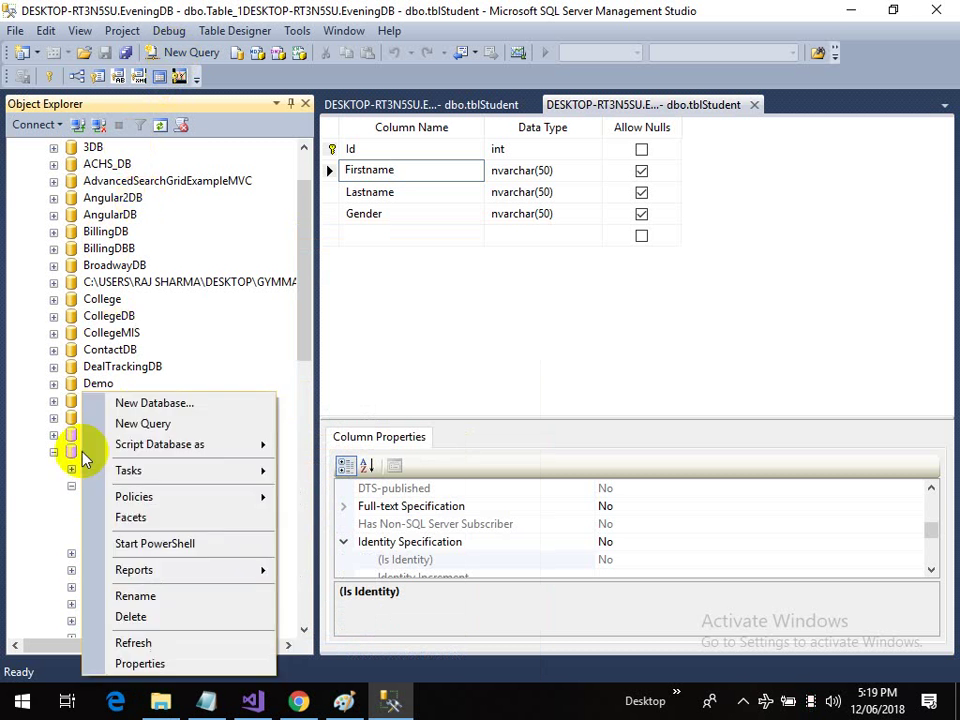
pyautogui.click(110, 423)
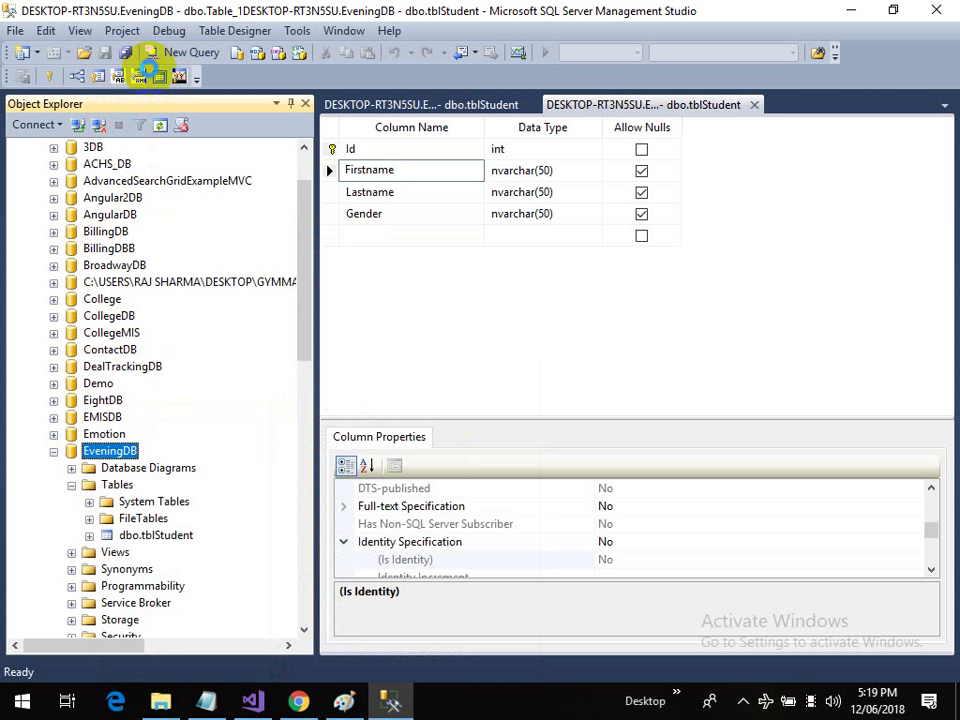
# Step: Open a blank SQLQuery4.sql query window connected to the EveningDB database
pyautogui.click(147, 70)
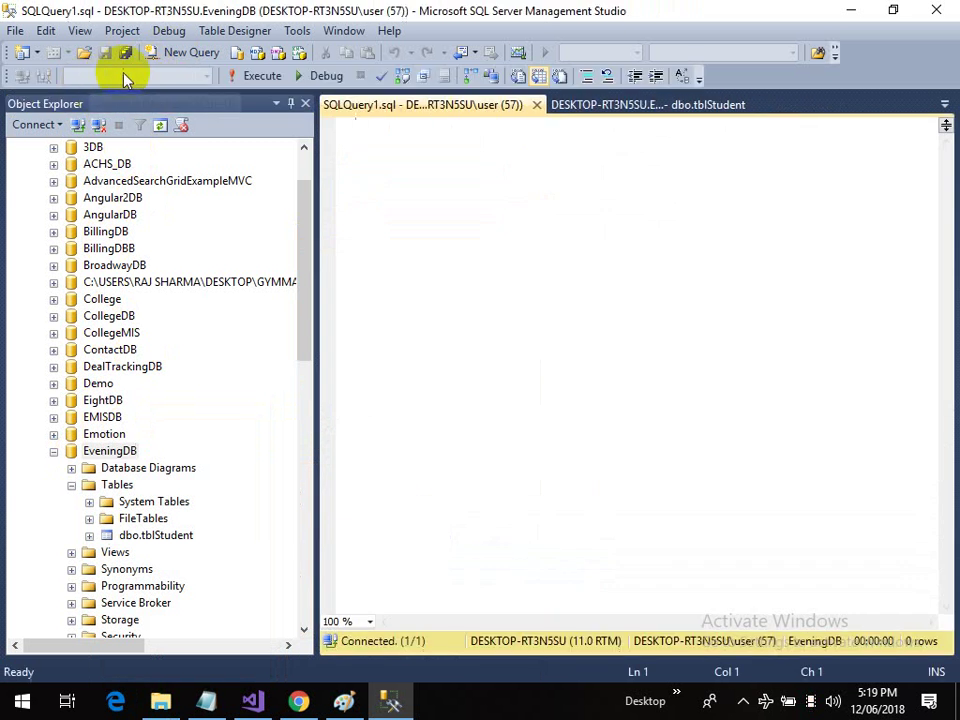
pyautogui.click(118, 452)
pyautogui.rightClick(118, 452)
pyautogui.press('m')
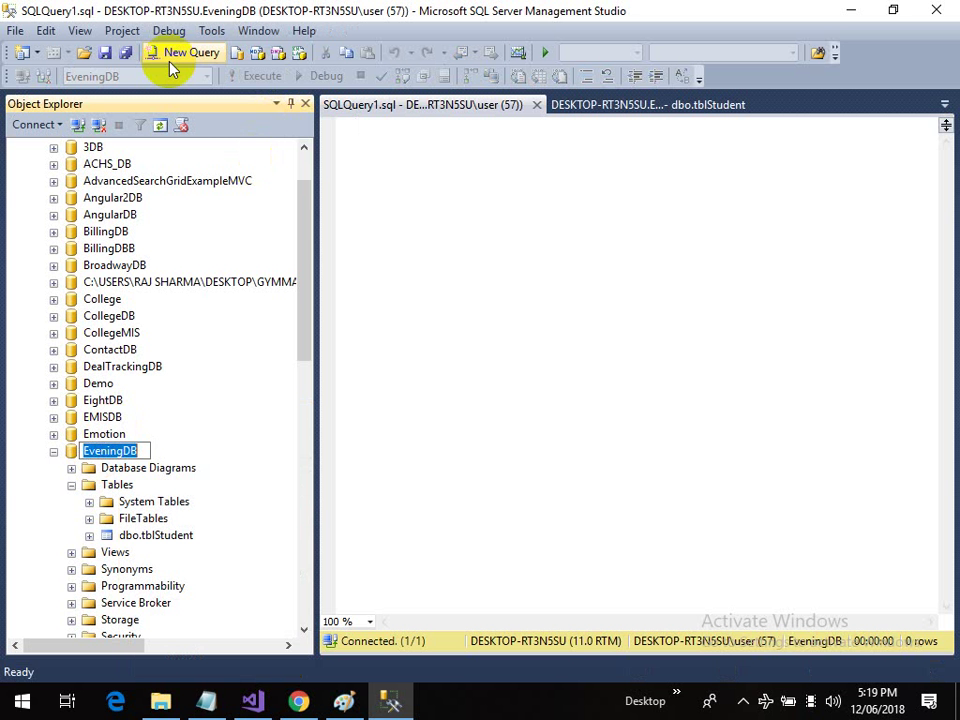
pyautogui.click(174, 57)
pyautogui.click(206, 76)
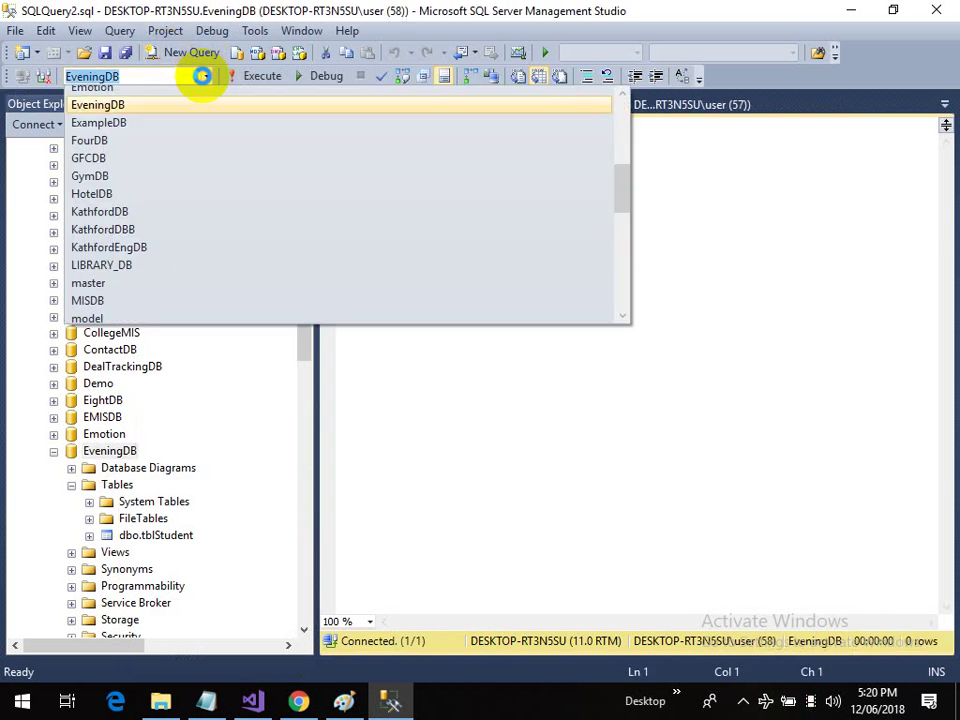
pyautogui.click(205, 76)
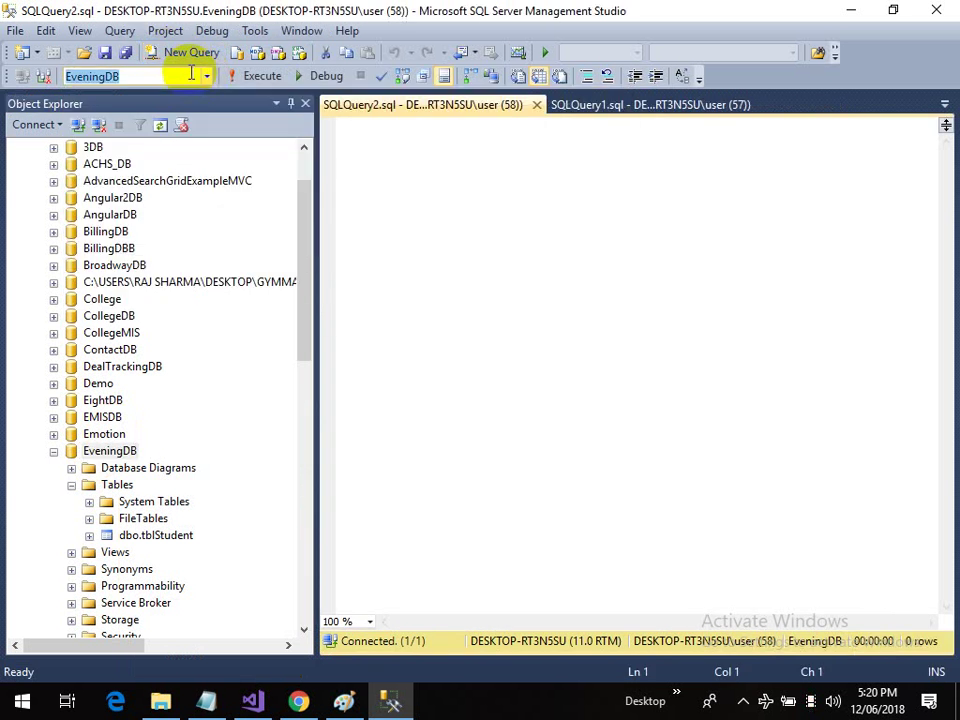
pyautogui.click(190, 54)
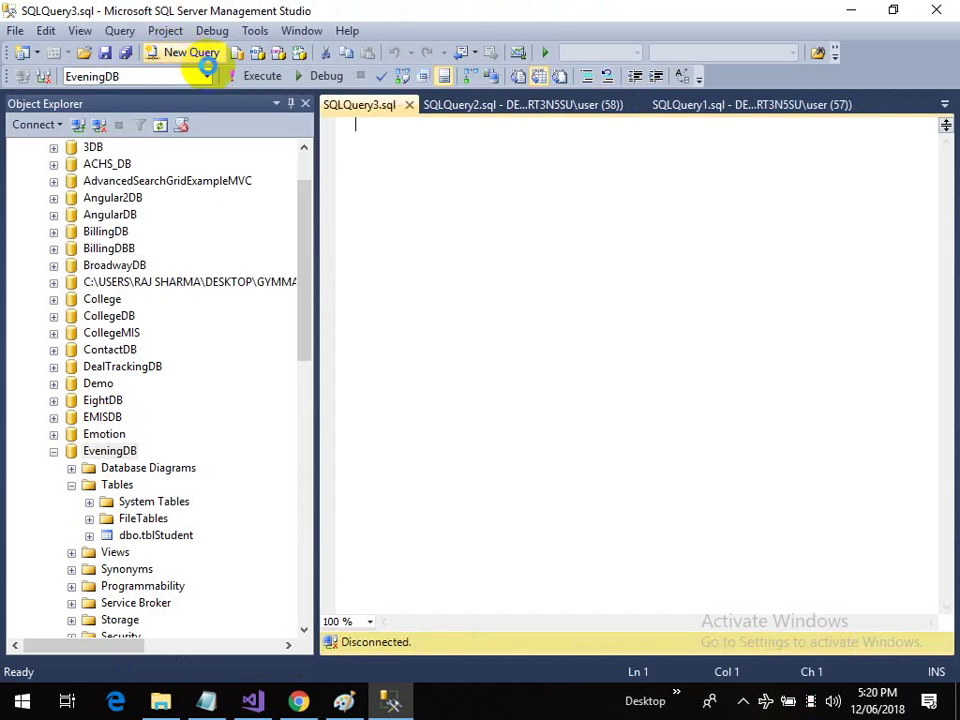
pyautogui.rightClick(108, 451)
pyautogui.click(152, 423)
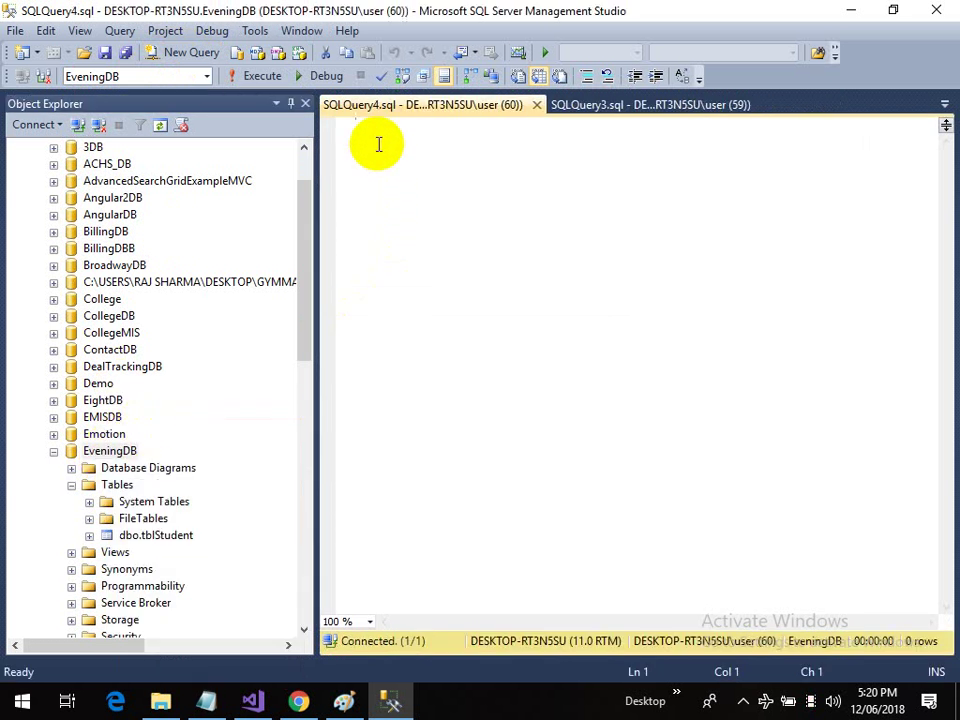
# Step: Run select * from tblStudent to list both student rows
pyautogui.write('select *from tblStud')
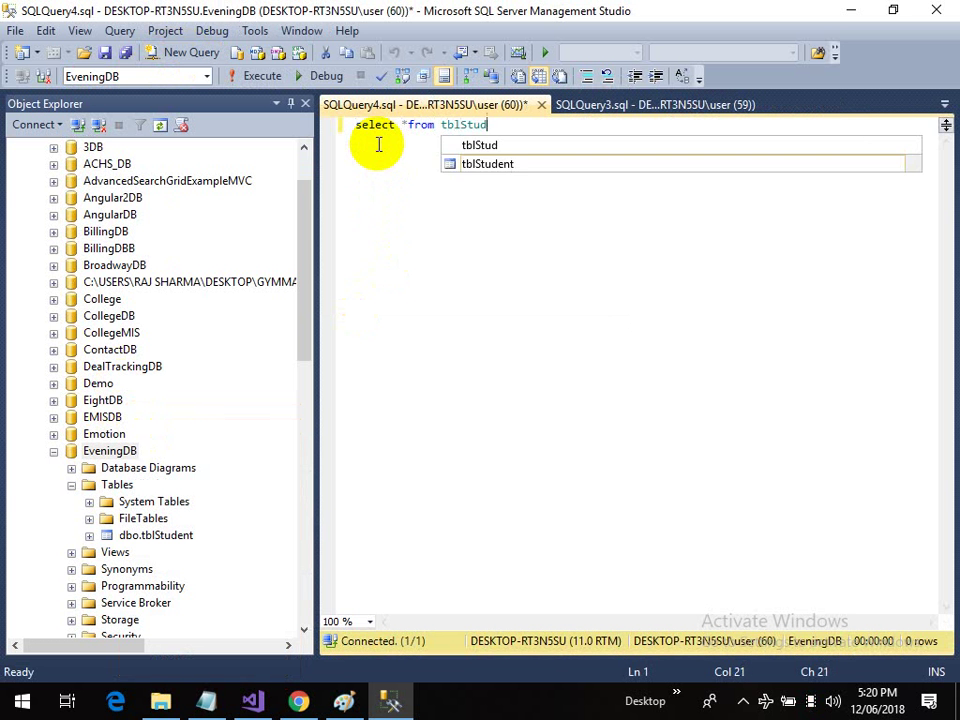
pyautogui.write('ent')
pyautogui.moveTo(518, 125); pyautogui.dragTo(328, 124)
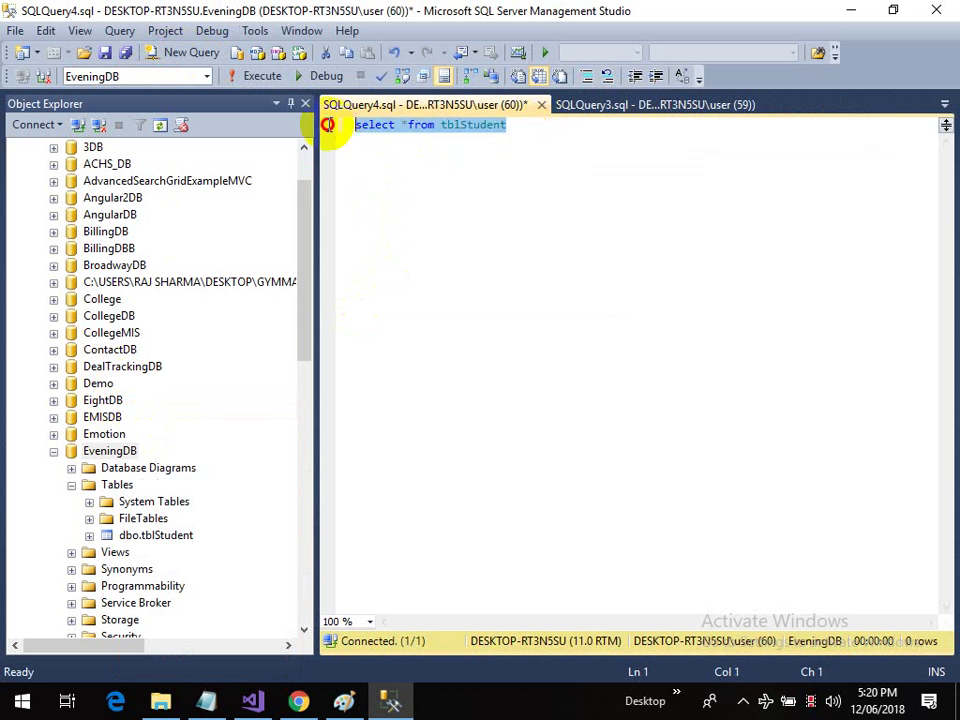
pyautogui.click(260, 80)
pyautogui.click(534, 125)
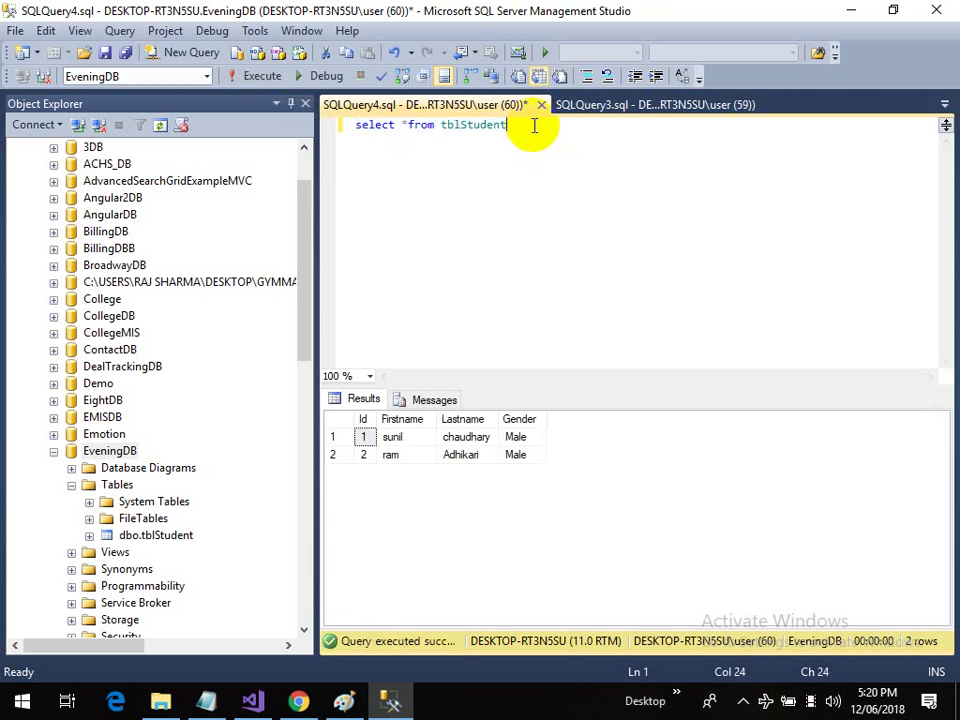
pyautogui.press('Return')
pyautogui.press('Return')
# Step: Write an INSERT INTO tblStudent VALUES statement with the student's first name, last name and 'Male'
pyautogui.write('insert into')
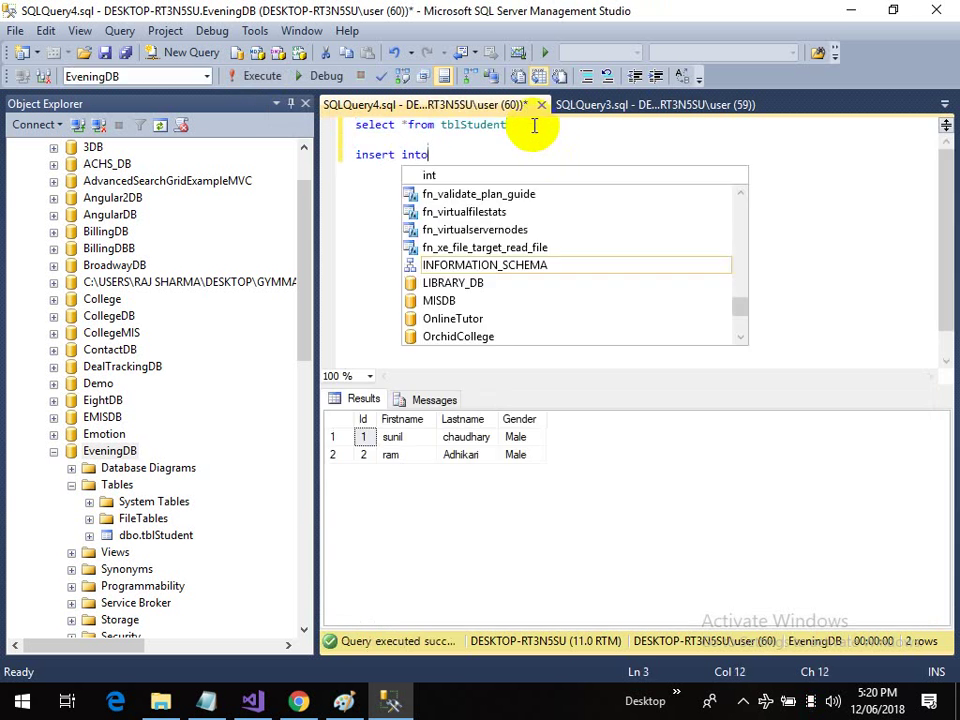
pyautogui.write(' tblstu')
pyautogui.press('BackSpace')
pyautogui.write('stud')
pyautogui.press('BackSpace')
pyautogui.press('BackSpace')
pyautogui.press('BackSpace')
pyautogui.press('BackSpace')
pyautogui.write('Stude')
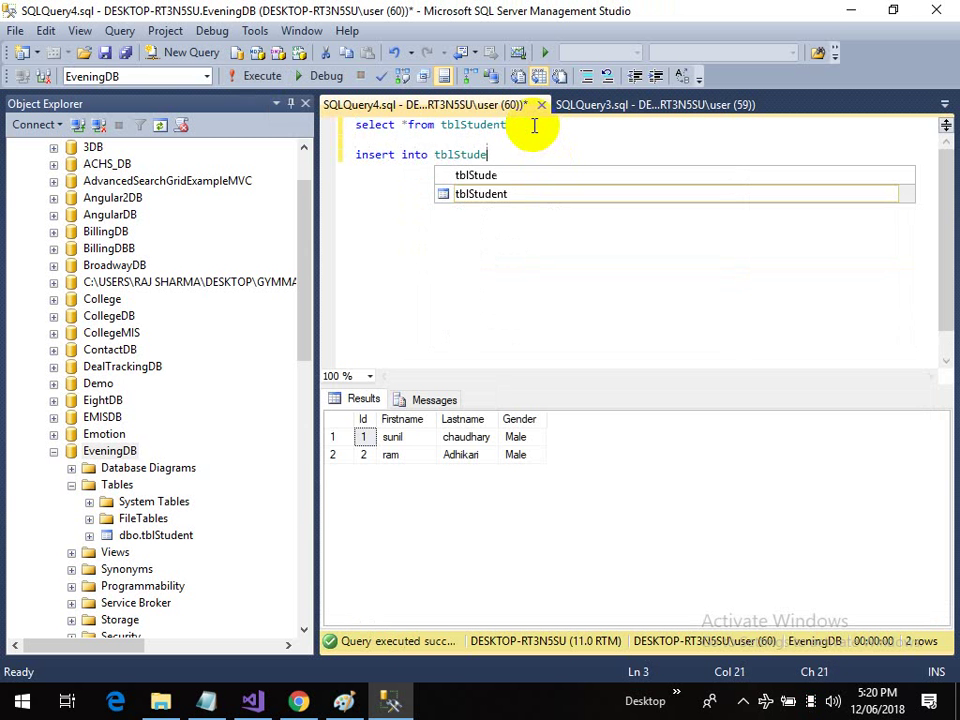
pyautogui.write('nt values')
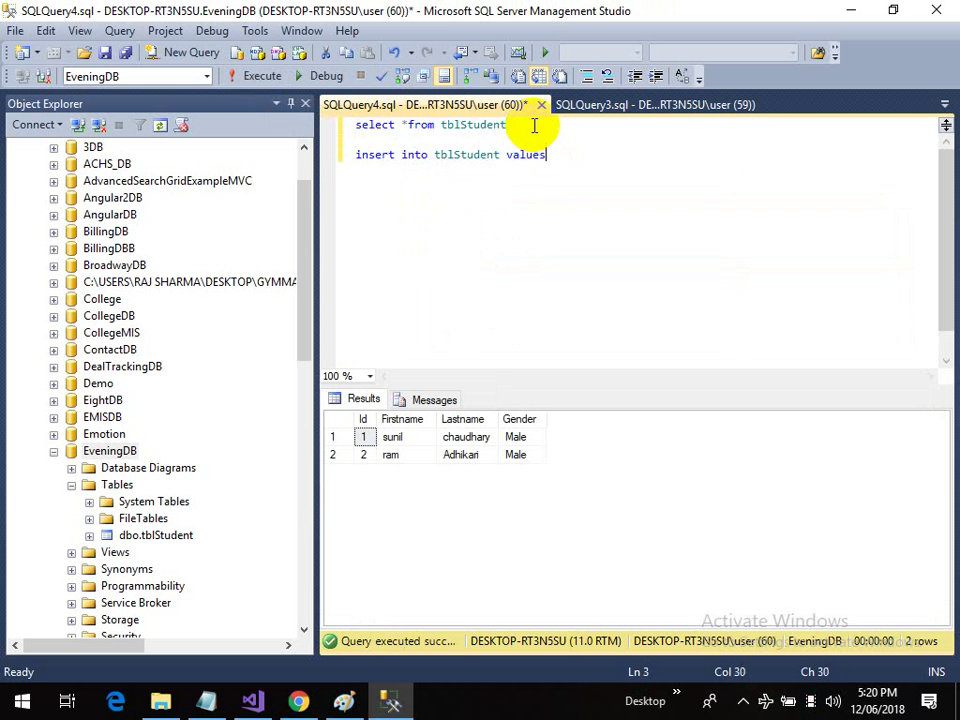
pyautogui.write("(''")
pyautogui.press('Left')
pyautogui.press('Right')
pyautogui.press('Left')
pyautogui.write("''")
pyautogui.press('Left')
pyautogui.write('Male')
pyautogui.press('Right')
pyautogui.write(')')
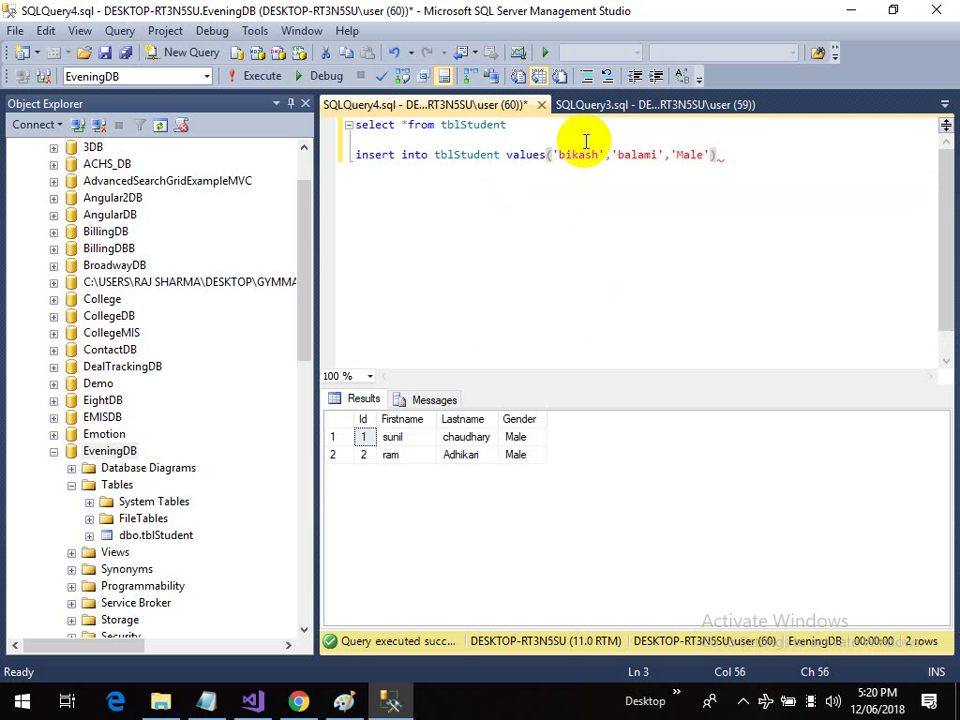
# Step: Run the insert, then rerun the SELECT query to confirm tblStudent lists three rows
pyautogui.moveTo(724, 155); pyautogui.dragTo(350, 157)
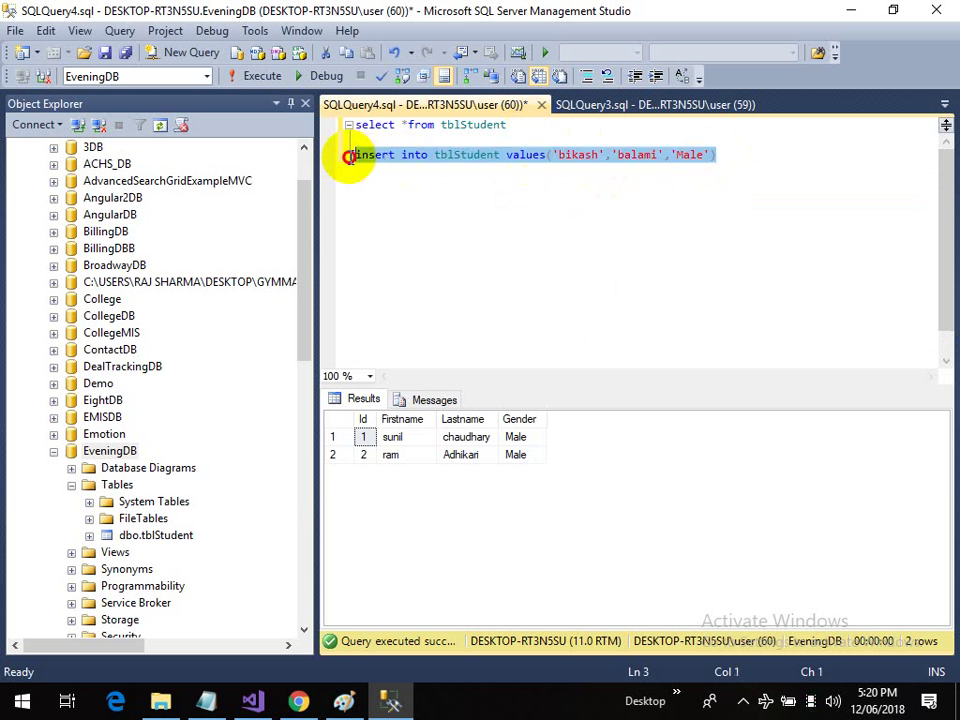
pyautogui.click(250, 76)
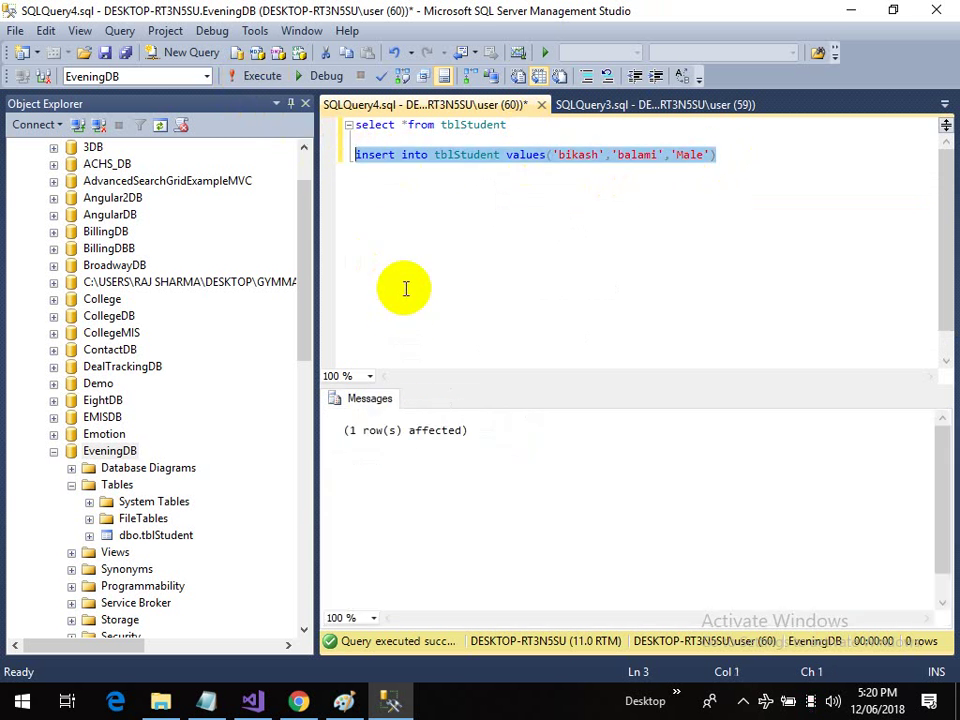
pyautogui.moveTo(512, 125); pyautogui.dragTo(300, 126)
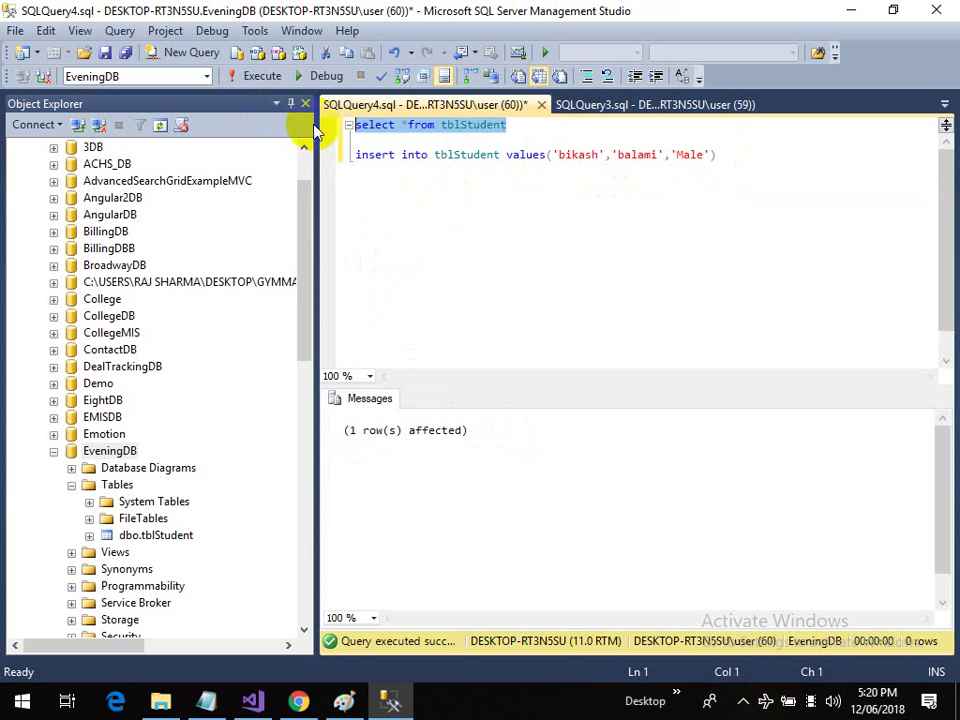
pyautogui.click(262, 78)
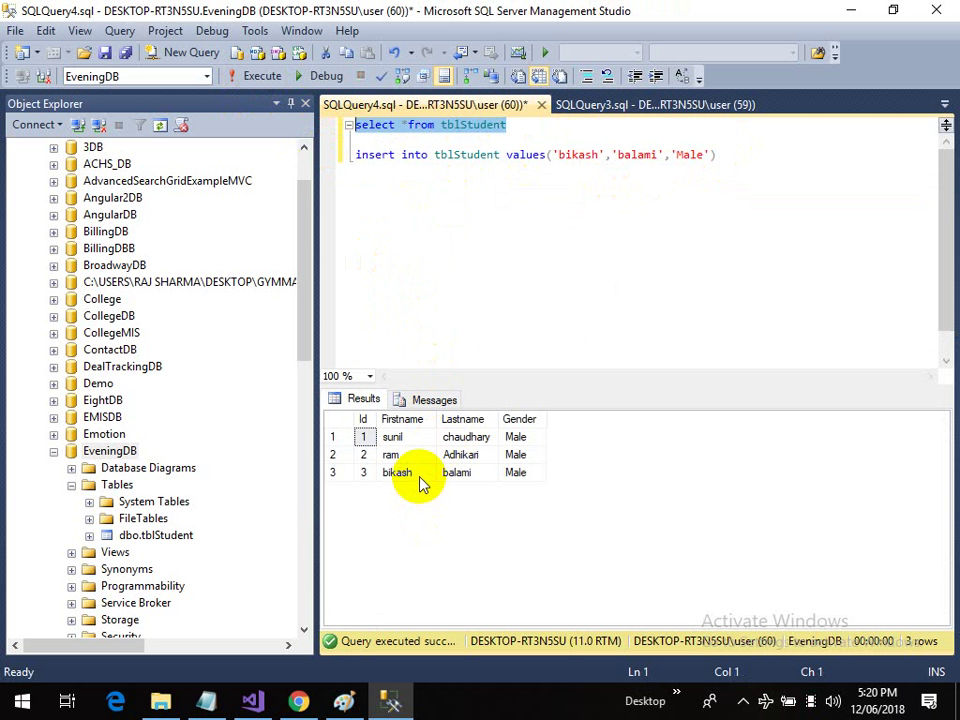
pyautogui.click(733, 160)
pyautogui.moveTo(733, 160); pyautogui.dragTo(360, 137)
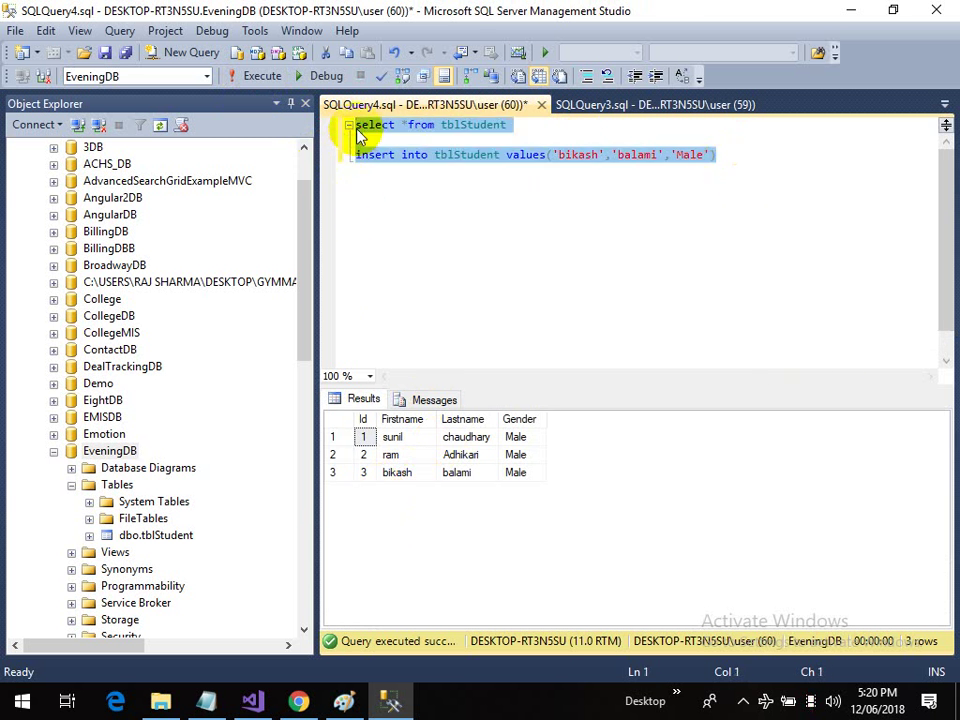